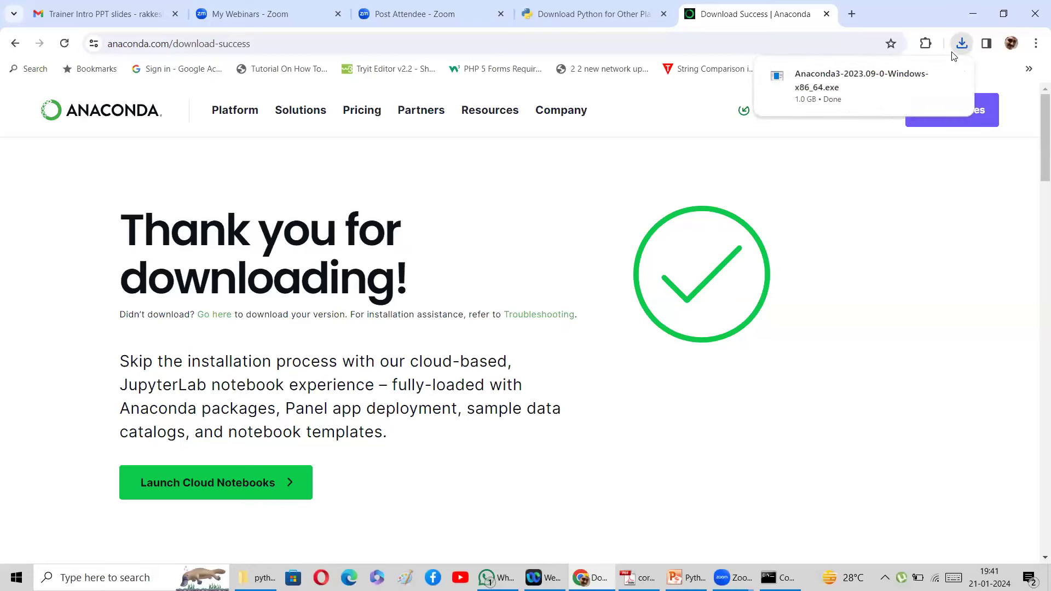
Show the downloaded Anaconda3-2023.09-0-Windows-x86_64 installer in its Downloads folder and run it
{"action": "mouse_move", "coordinate": [883, 85]}
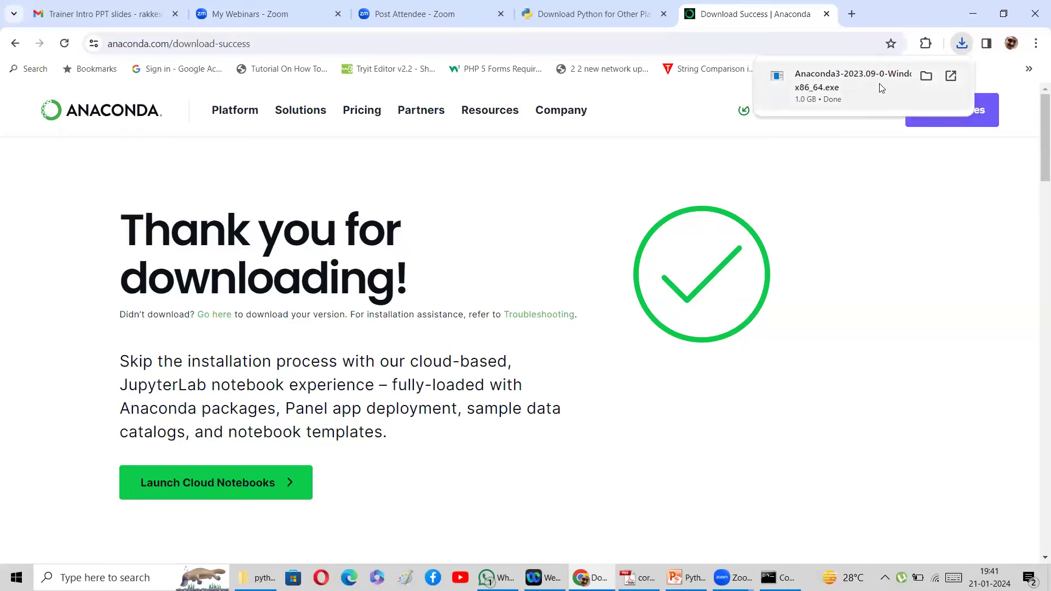
{"action": "left_click", "coordinate": [925, 77]}
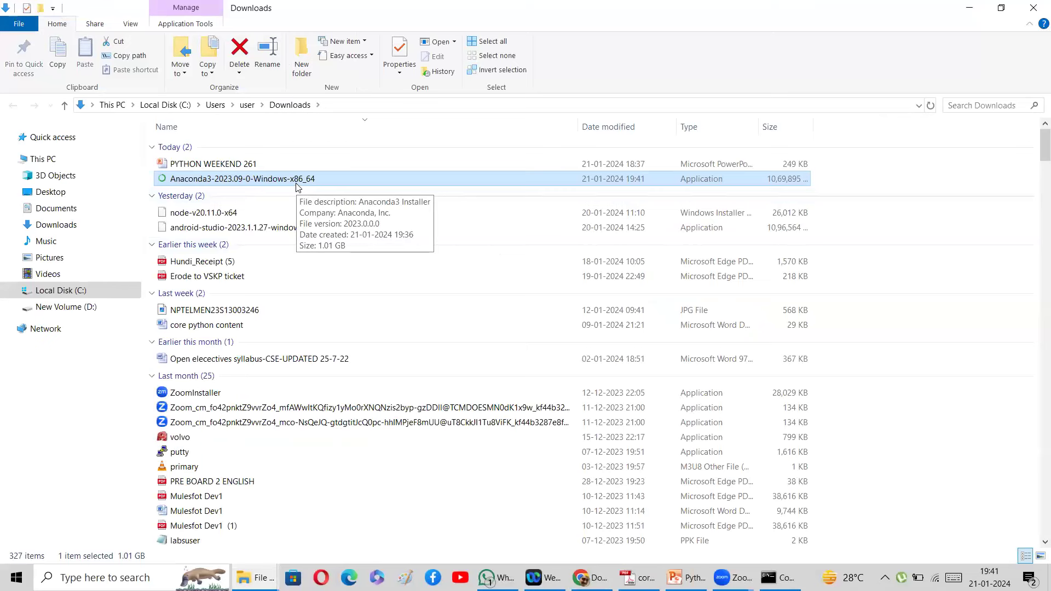
{"action": "left_click", "coordinate": [296, 180]}
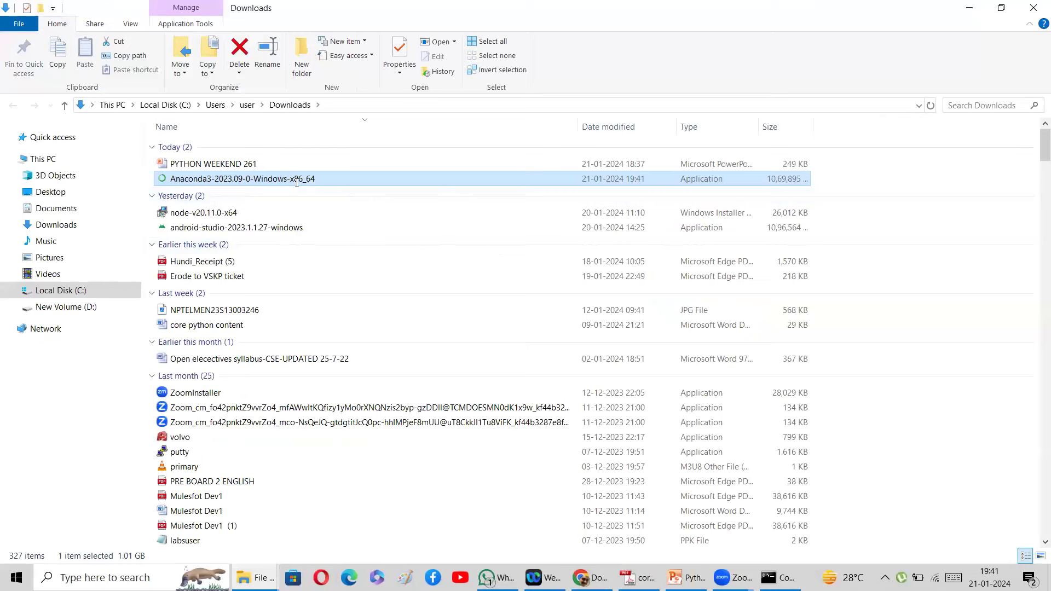
{"action": "left_click", "coordinate": [326, 209]}
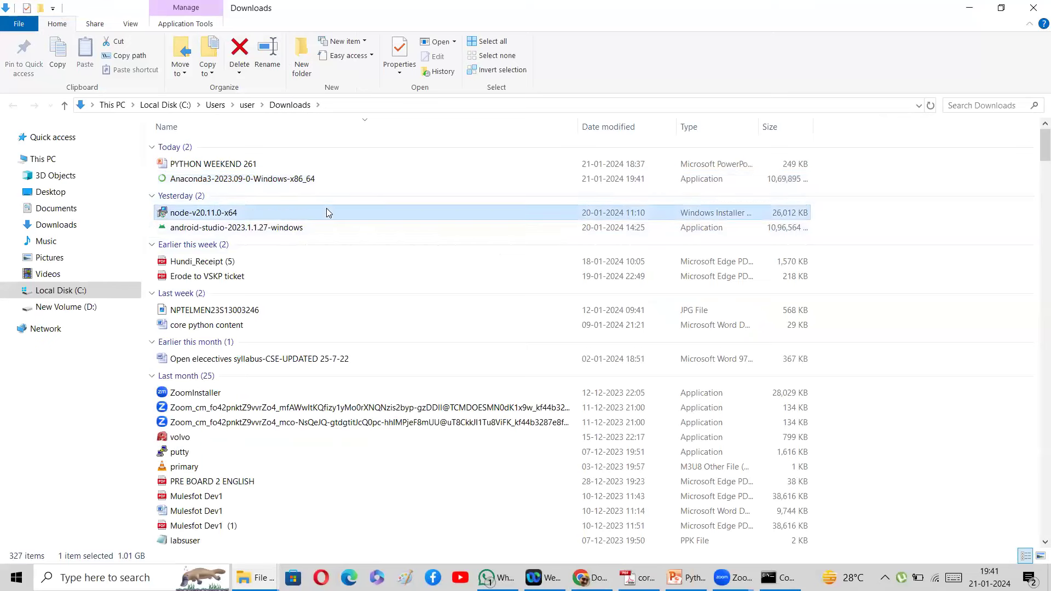
{"action": "double_click", "coordinate": [304, 184]}
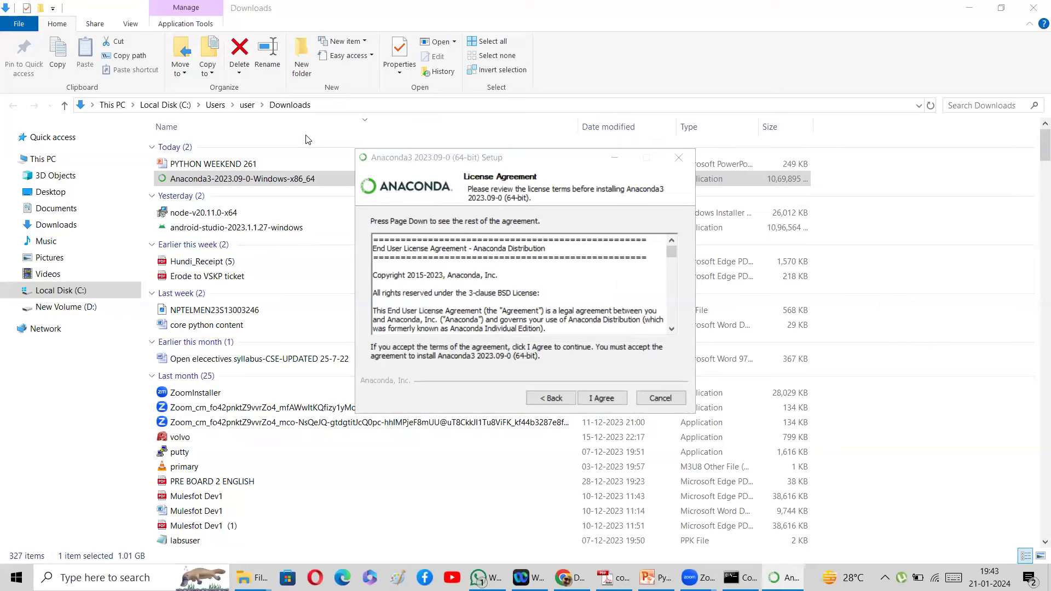
Accept the Anaconda3 license agreement and set up a Just Me installation in the default folder C:\Users\user\anaconda3
{"action": "left_click", "coordinate": [591, 400]}
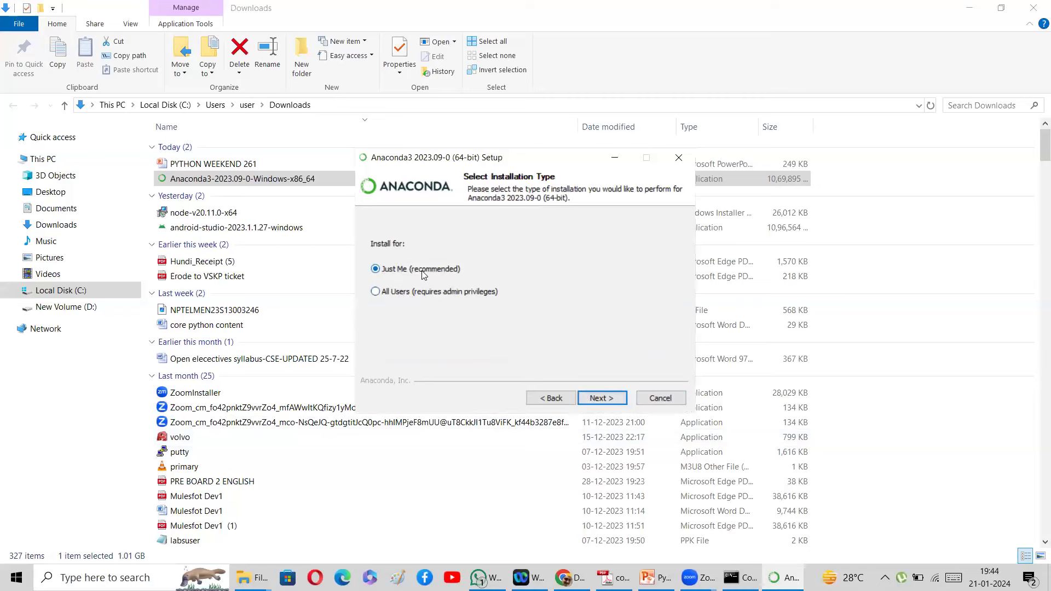
{"action": "left_click", "coordinate": [597, 399]}
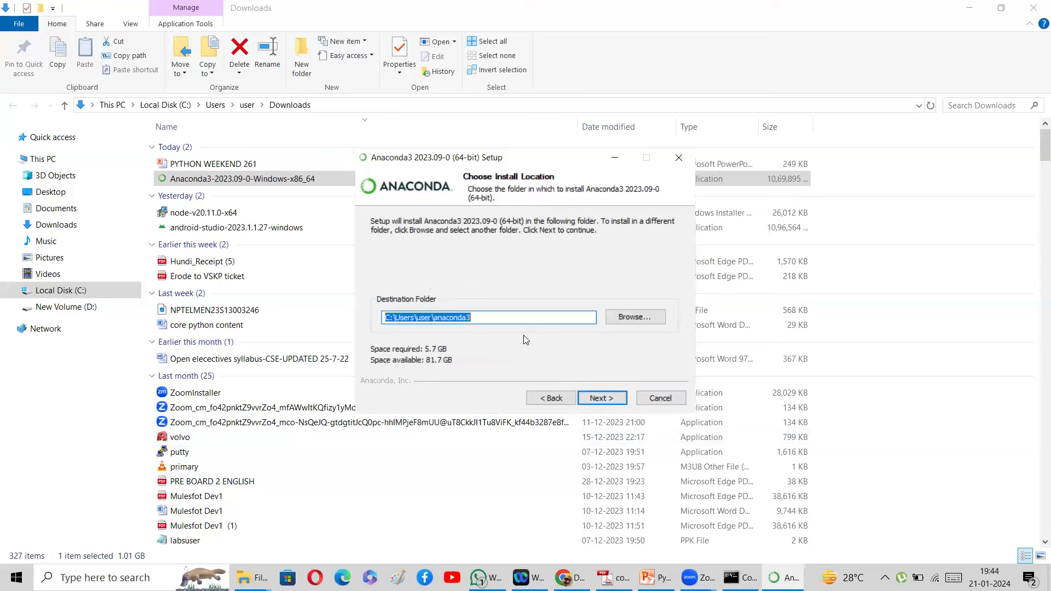
{"action": "left_click", "coordinate": [600, 398]}
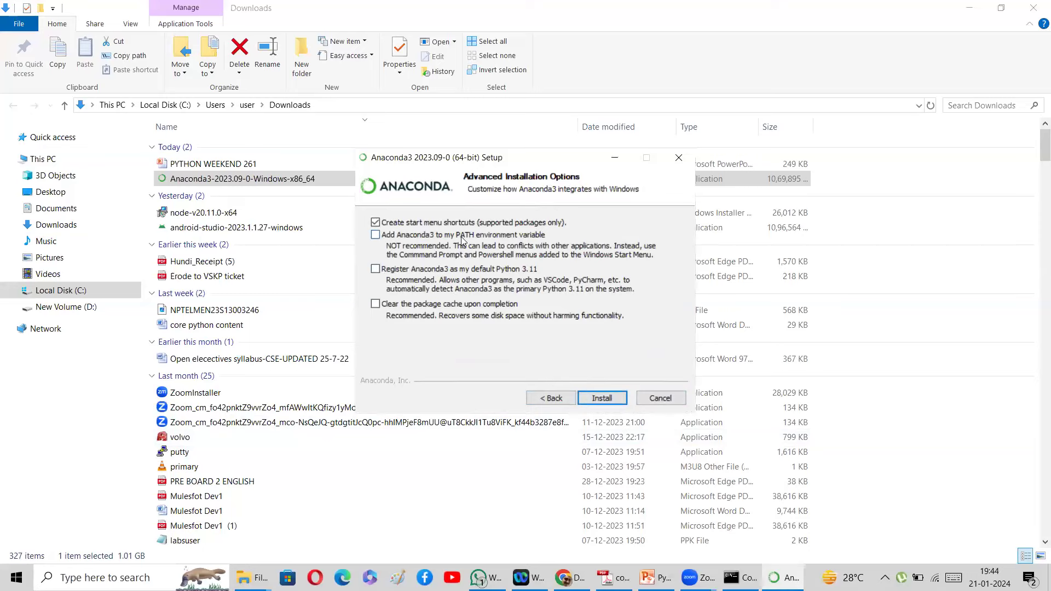
Install Anaconda3 as the default Python 3.11 with package cache clearing enabled and the PATH option off, showing the installation details
{"action": "left_click", "coordinate": [381, 240]}
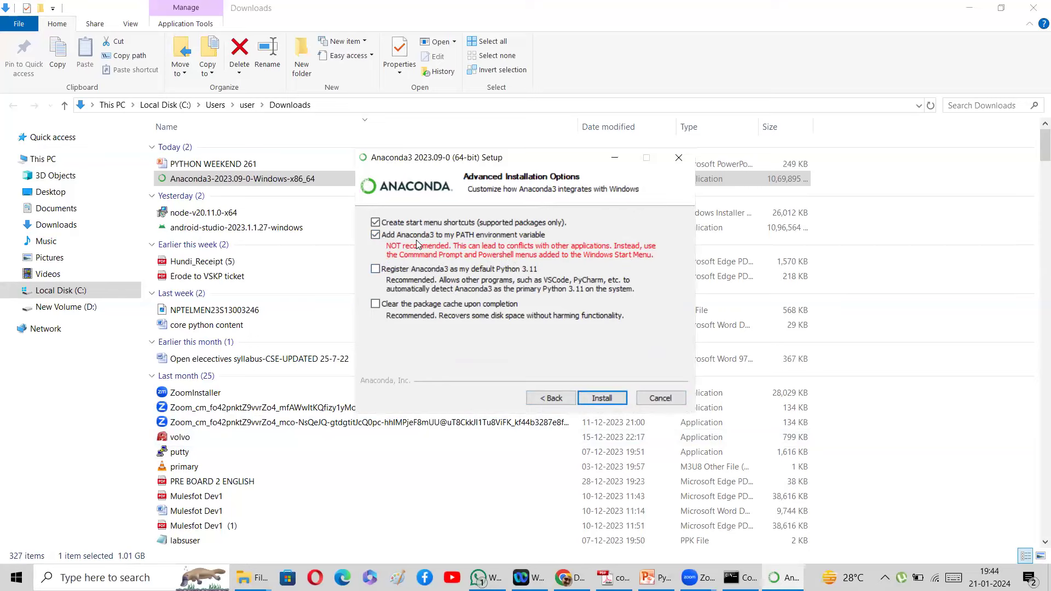
{"action": "left_click", "coordinate": [376, 236]}
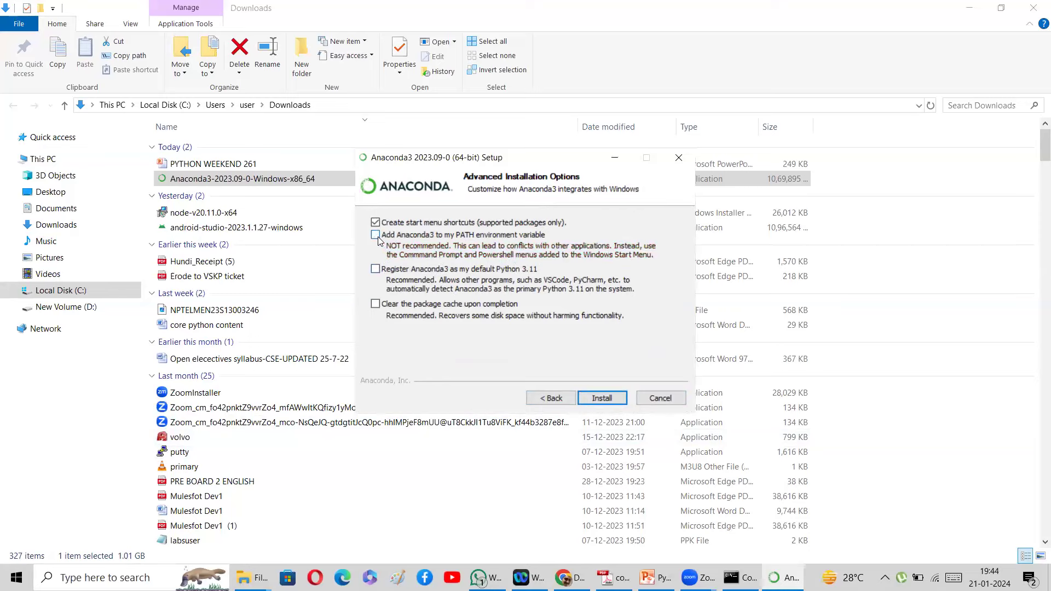
{"action": "left_click", "coordinate": [373, 271]}
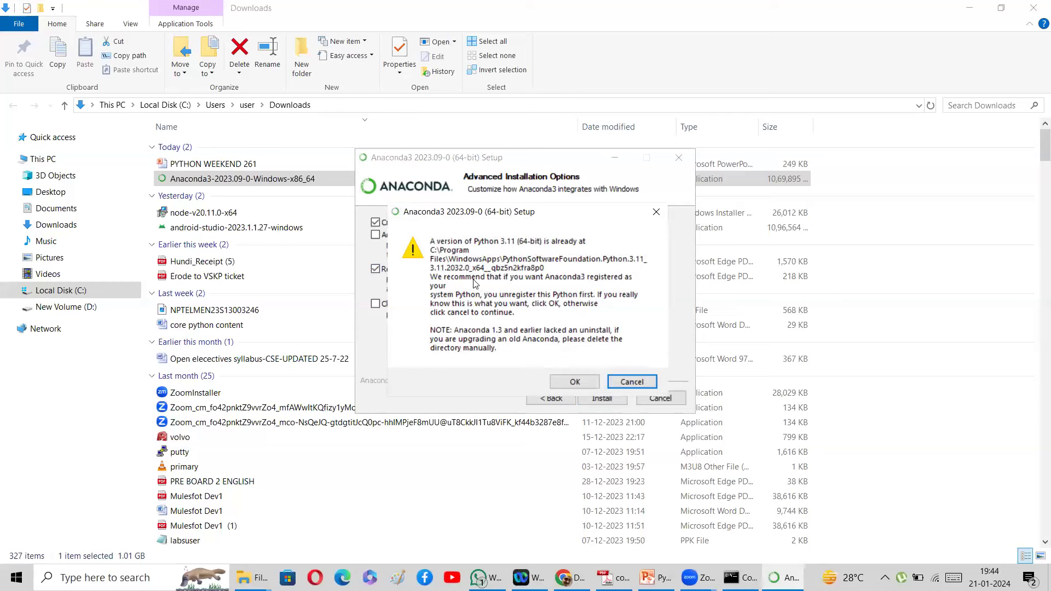
{"action": "left_click", "coordinate": [588, 381]}
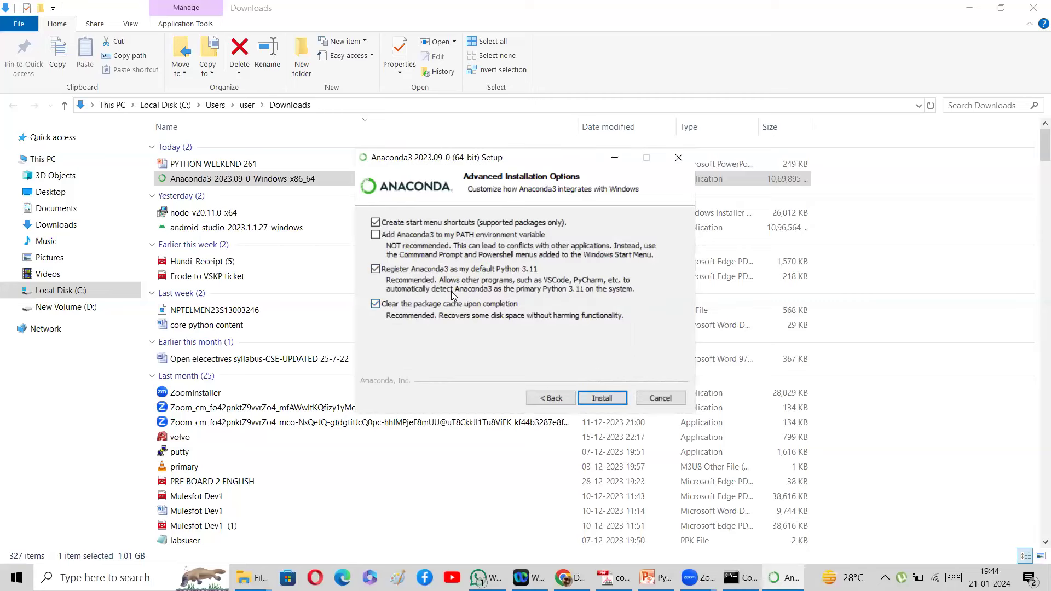
{"action": "left_click", "coordinate": [600, 400]}
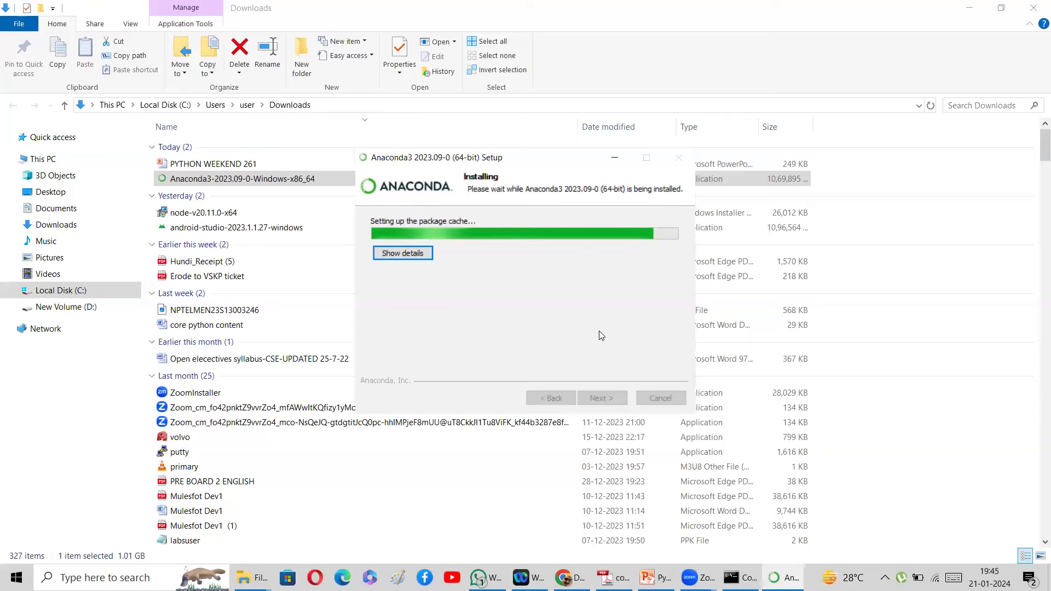
{"action": "left_click", "coordinate": [417, 255]}
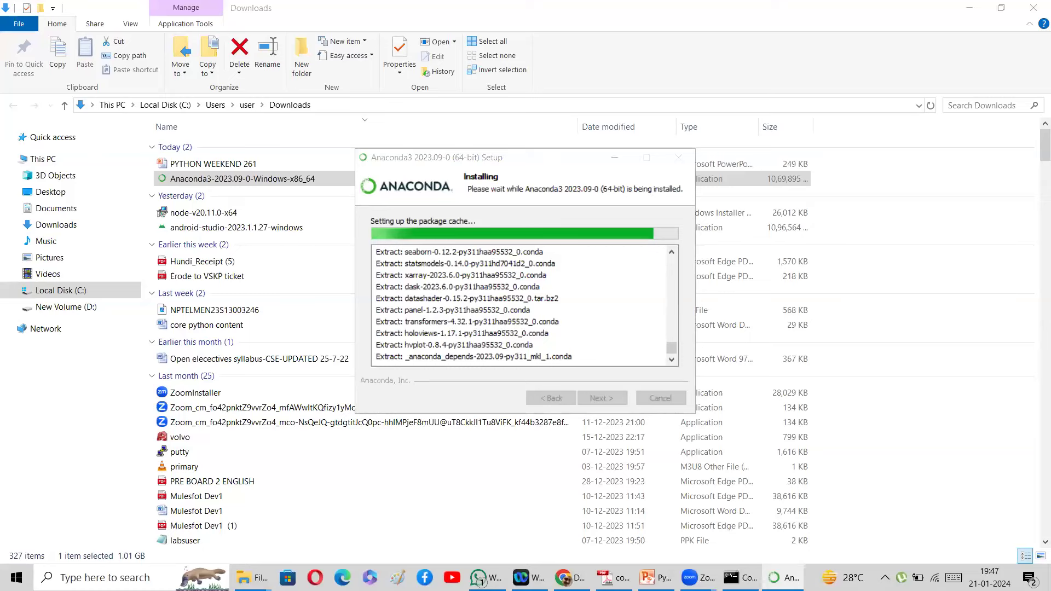
Switch to the PowerPoint presentation and copy the DataCamp tutorial-jupyter-notebook link from the Installation of Python slide
{"action": "mouse_move", "coordinate": [656, 577]}
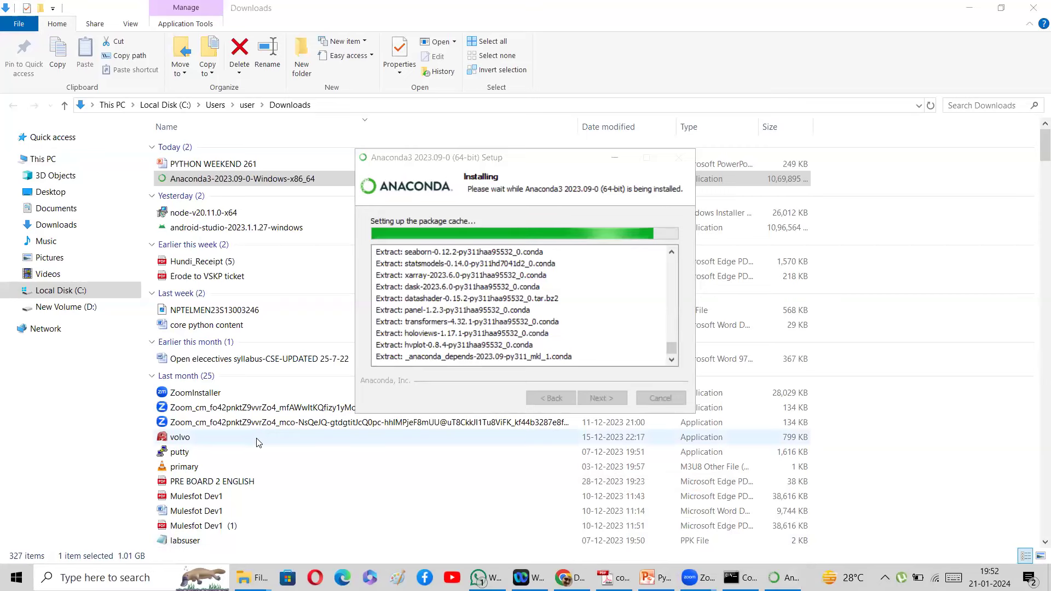
{"action": "key", "text": "alt+Tab"}
{"action": "key", "text": "Tab"}
{"action": "key", "text": "Tab"}
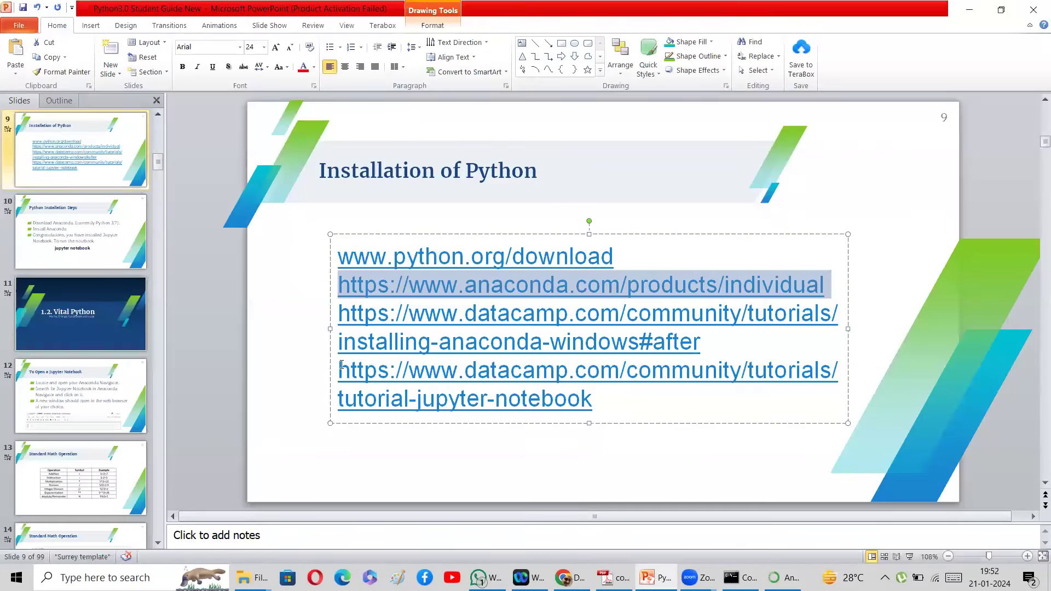
{"action": "triple_click", "coordinate": [550, 390]}
{"action": "key", "text": "ctrl+c"}
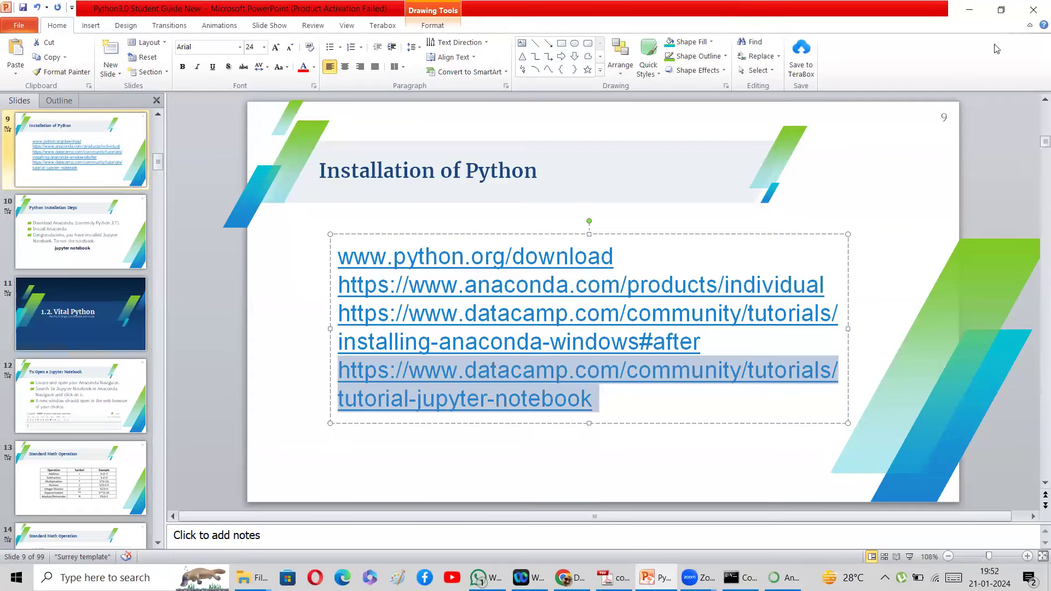
Return to Chrome and open the copied DataCamp Jupyter Notebook tutorial link in a new tab
{"action": "left_click", "coordinate": [968, 10]}
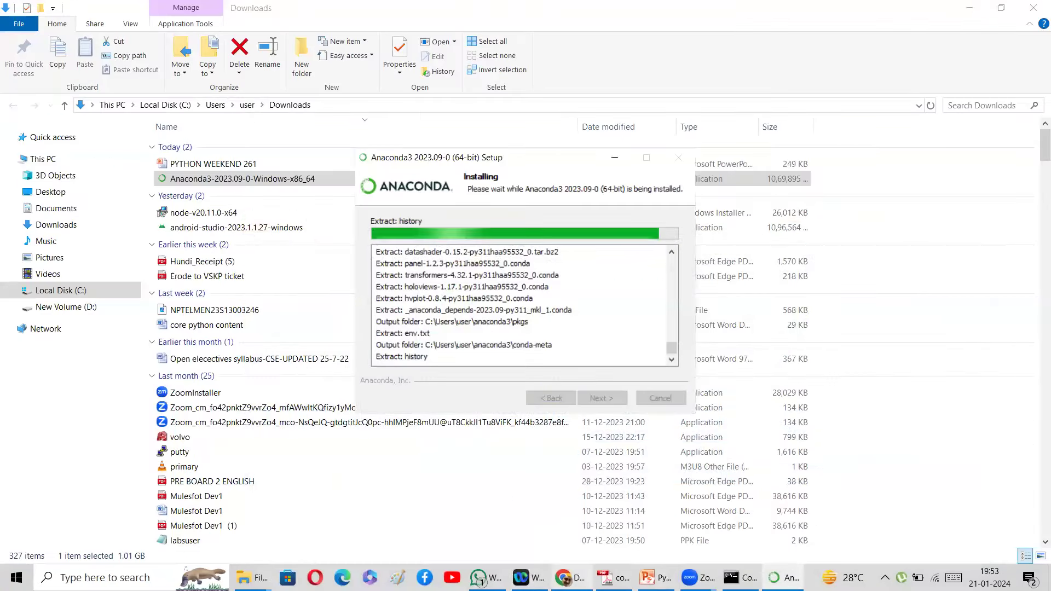
{"action": "left_click", "coordinate": [966, 9]}
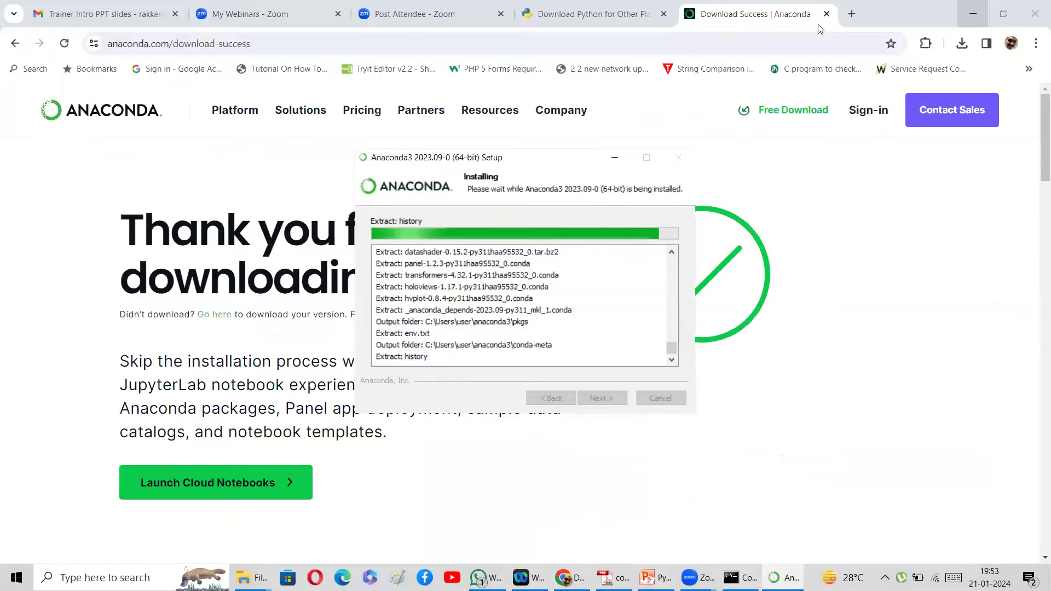
{"action": "left_click", "coordinate": [856, 14]}
{"action": "left_click", "coordinate": [852, 13]}
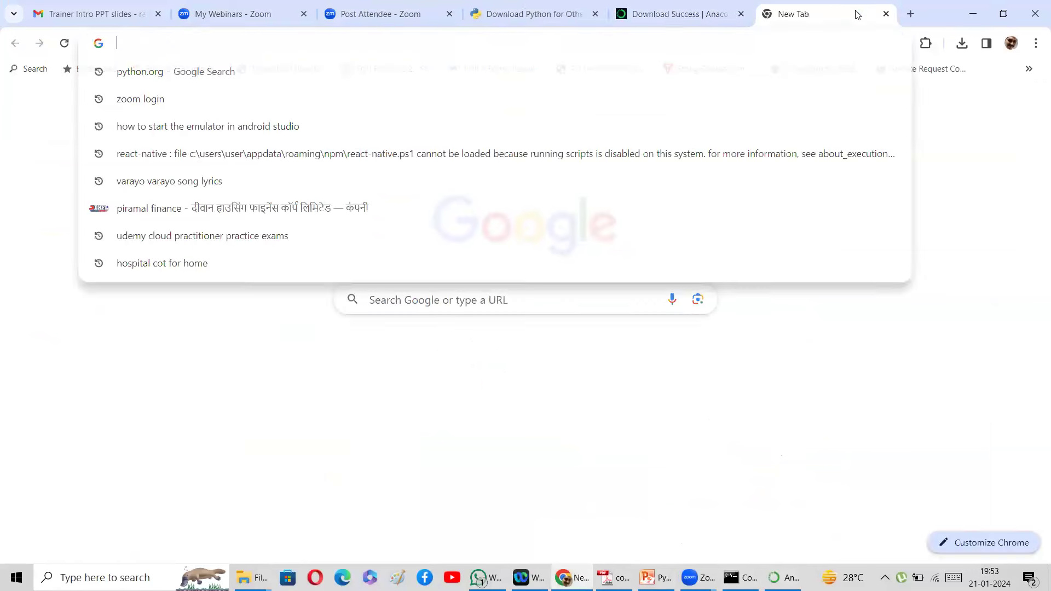
{"action": "key", "text": "ctrl+v"}
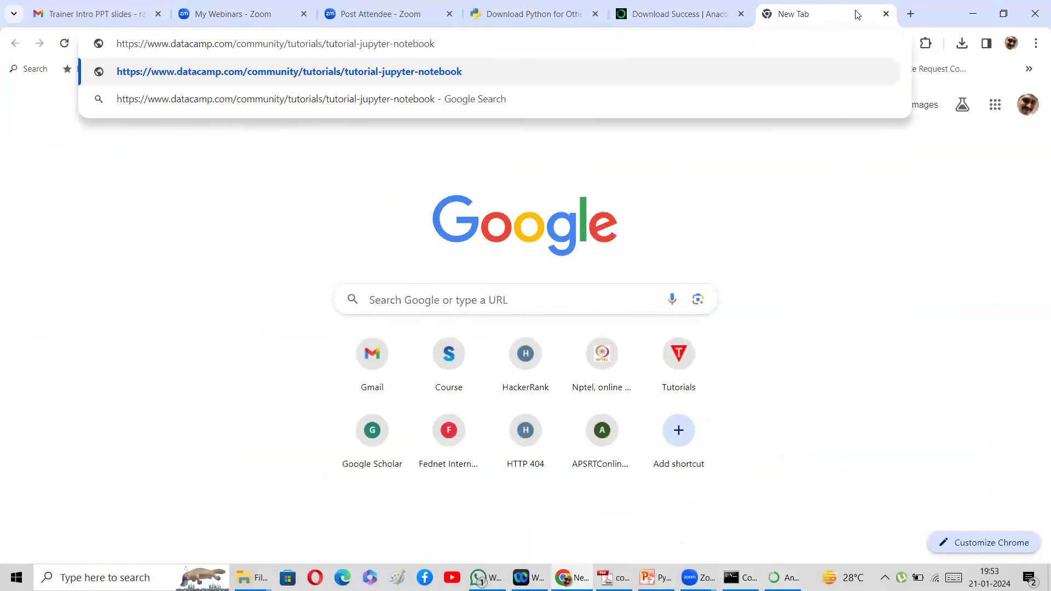
{"action": "key", "text": "Return"}
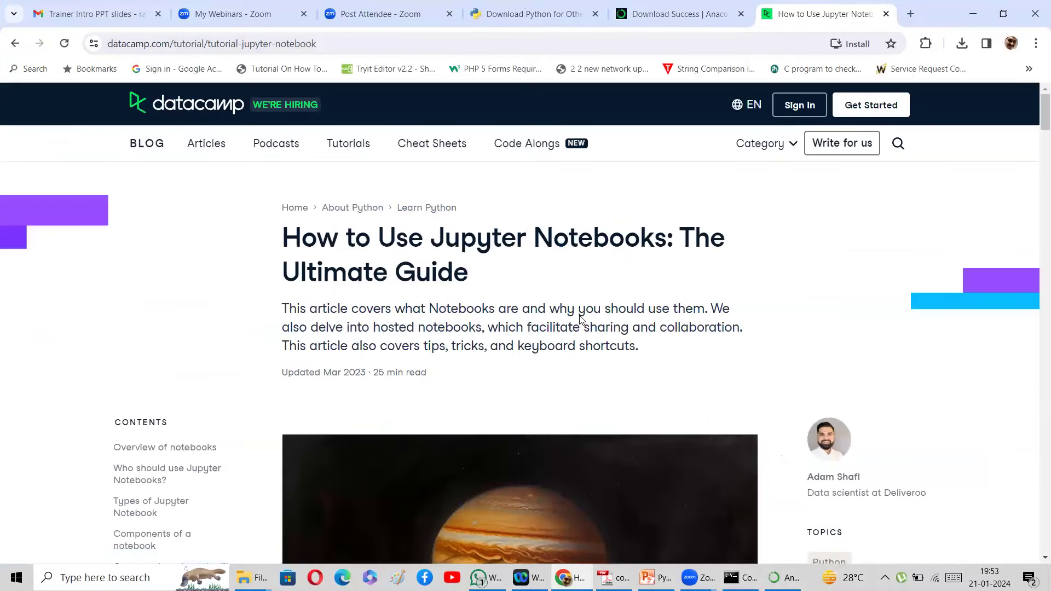
Skim the DataCamp Jupyter Notebook guide, examining its notebook overview, types, components, command and edit modes, and help sections
{"action": "scroll", "coordinate": [578, 319], "scroll_direction": "down", "scroll_amount": 5}
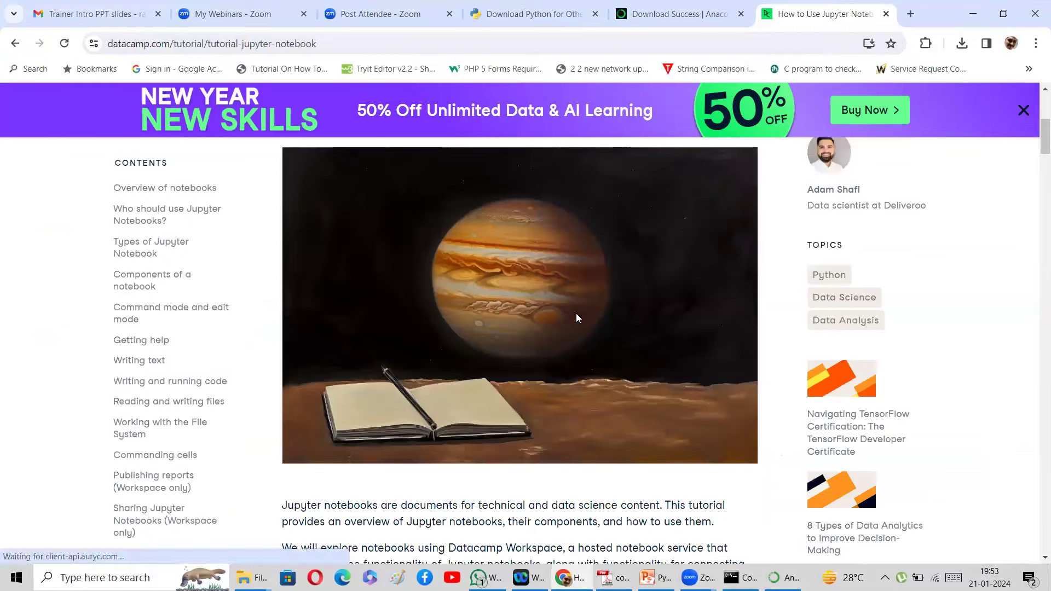
{"action": "scroll", "coordinate": [576, 315], "scroll_direction": "down", "scroll_amount": 5}
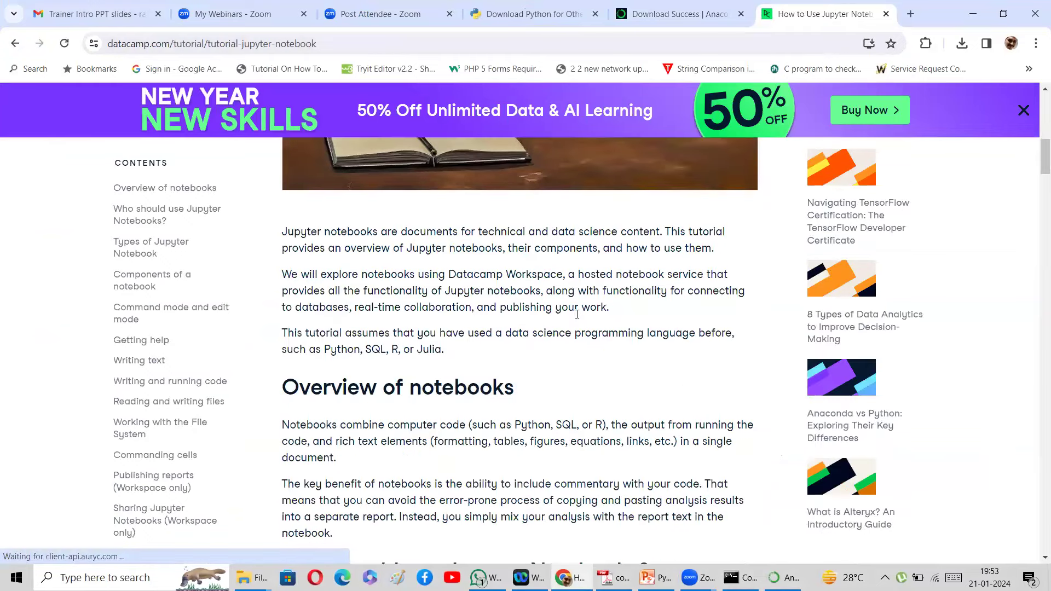
{"action": "scroll", "coordinate": [578, 317], "scroll_direction": "down", "scroll_amount": 13}
{"action": "scroll", "coordinate": [576, 317], "scroll_direction": "up", "scroll_amount": 5}
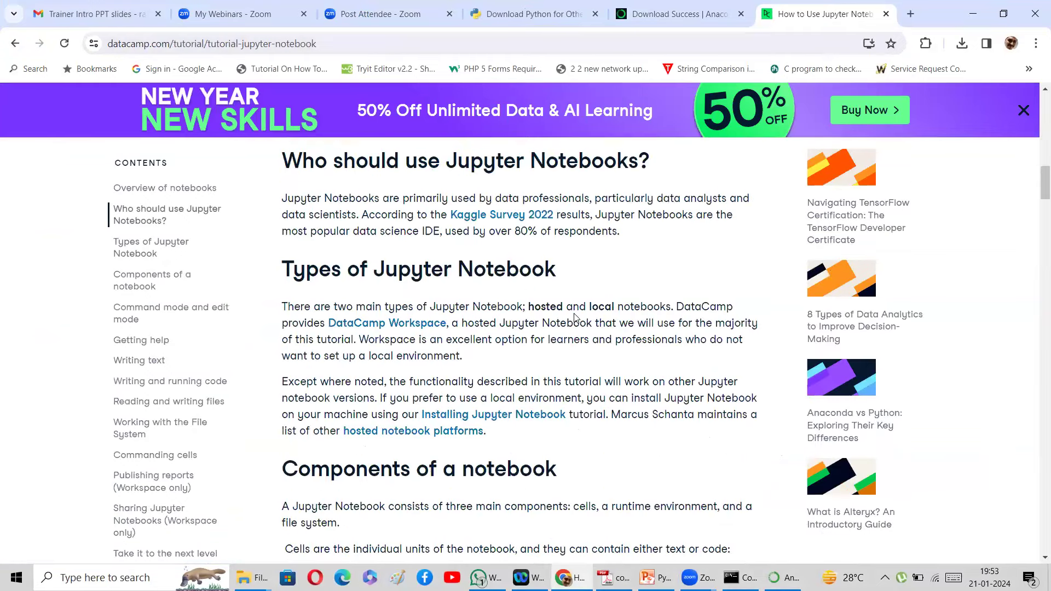
{"action": "scroll", "coordinate": [574, 318], "scroll_direction": "down", "scroll_amount": 2}
{"action": "scroll", "coordinate": [576, 318], "scroll_direction": "down", "scroll_amount": 15}
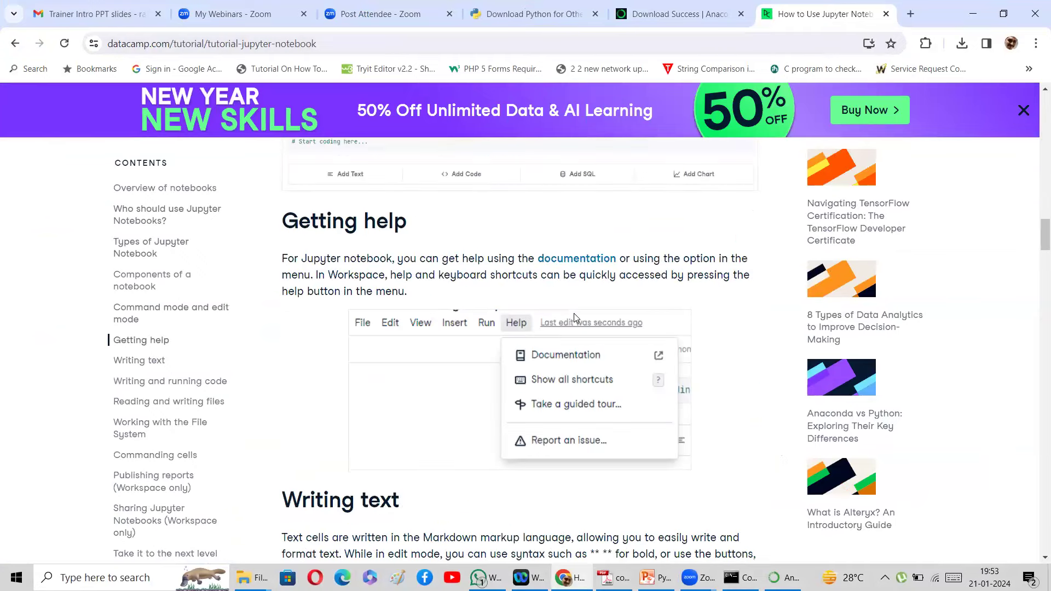
{"action": "scroll", "coordinate": [573, 318], "scroll_direction": "up", "scroll_amount": 2}
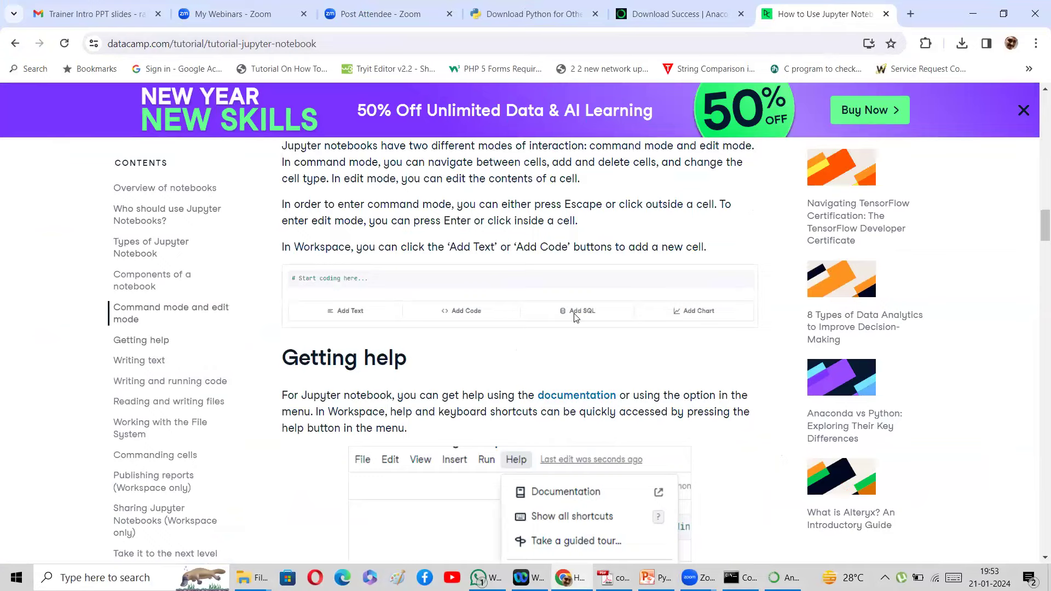
{"action": "scroll", "coordinate": [576, 317], "scroll_direction": "up", "scroll_amount": 15}
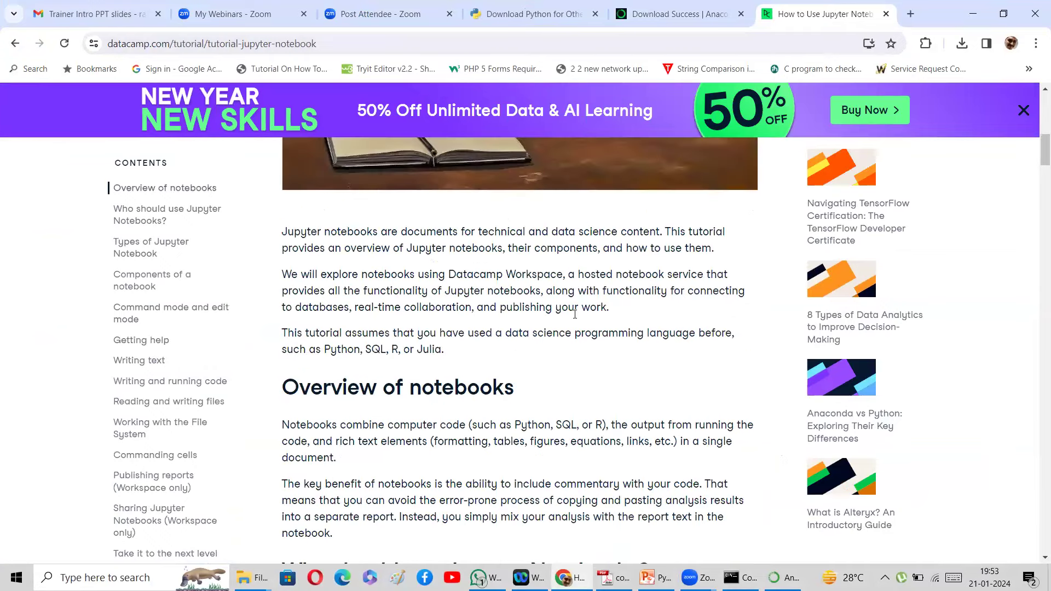
{"action": "scroll", "coordinate": [574, 315], "scroll_direction": "up", "scroll_amount": 2}
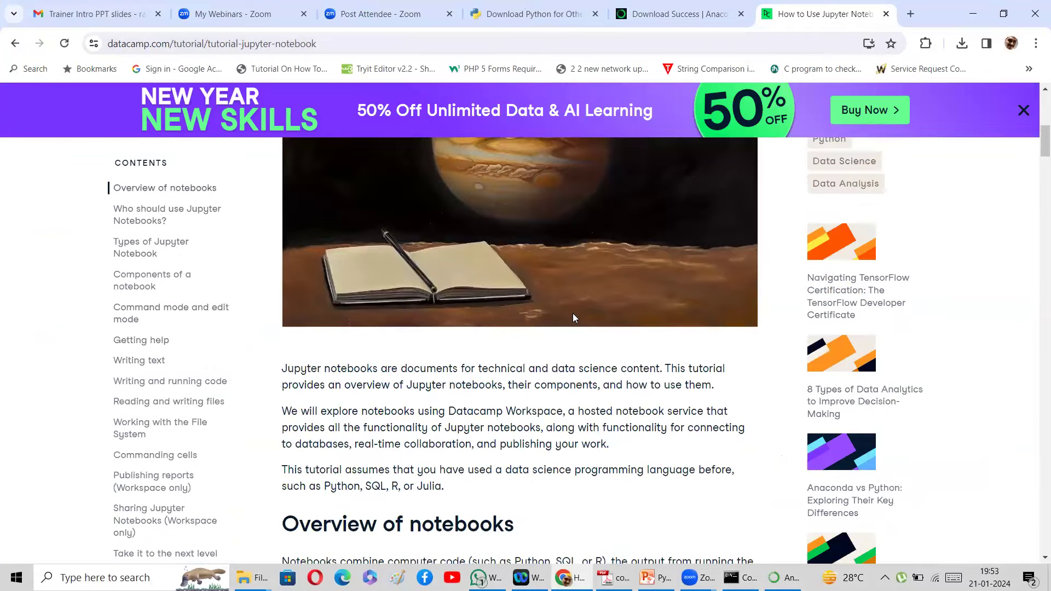
{"action": "scroll", "coordinate": [573, 317], "scroll_direction": "up", "scroll_amount": 2}
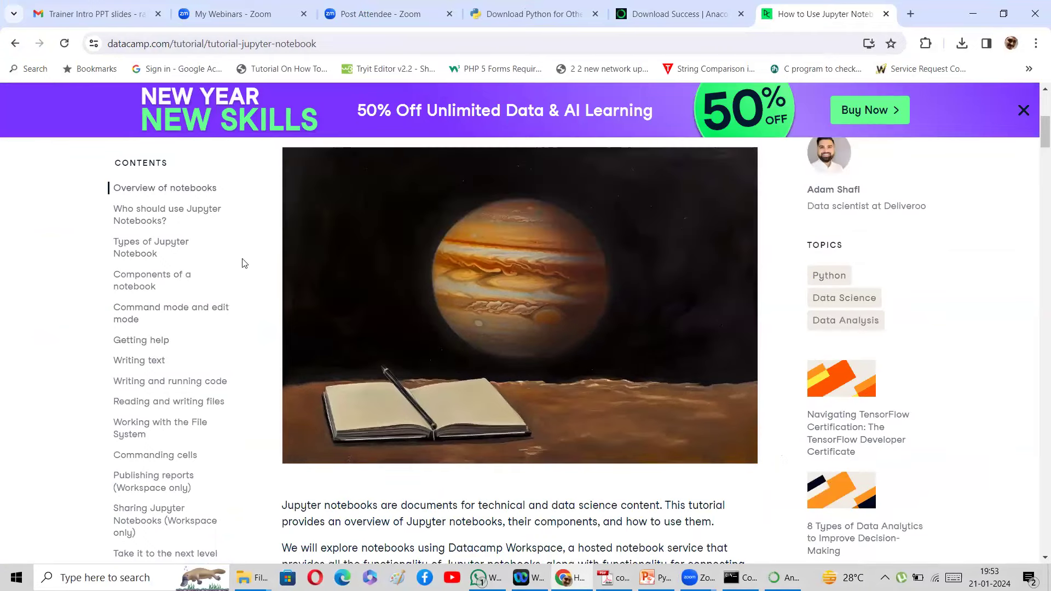
{"action": "scroll", "coordinate": [367, 319], "scroll_direction": "up", "scroll_amount": 1}
{"action": "scroll", "coordinate": [368, 319], "scroll_direction": "up", "scroll_amount": 5}
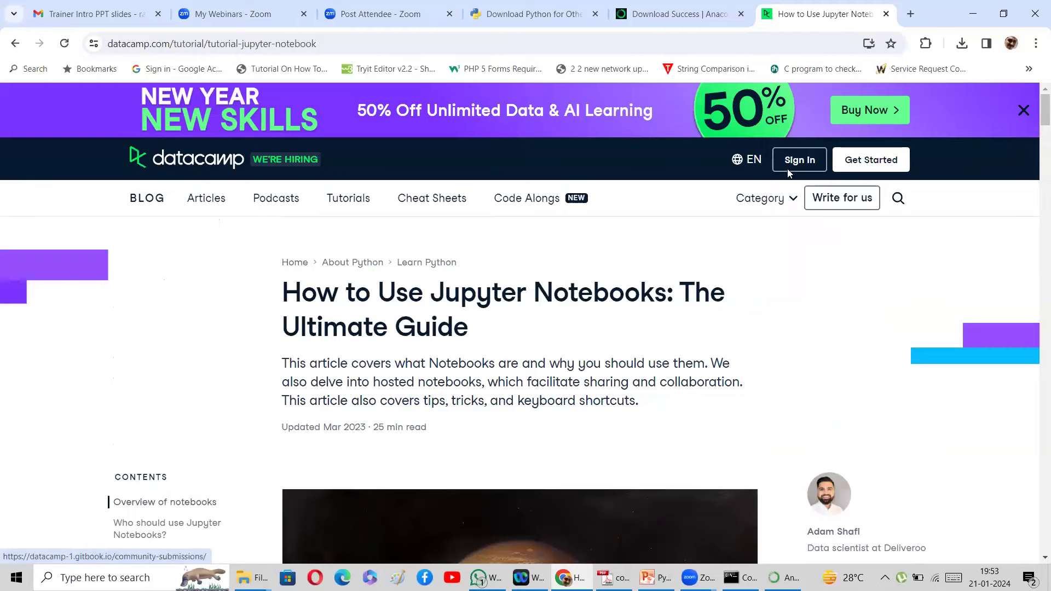
{"action": "scroll", "coordinate": [776, 269], "scroll_direction": "down", "scroll_amount": 4}
{"action": "scroll", "coordinate": [776, 270], "scroll_direction": "down", "scroll_amount": 15}
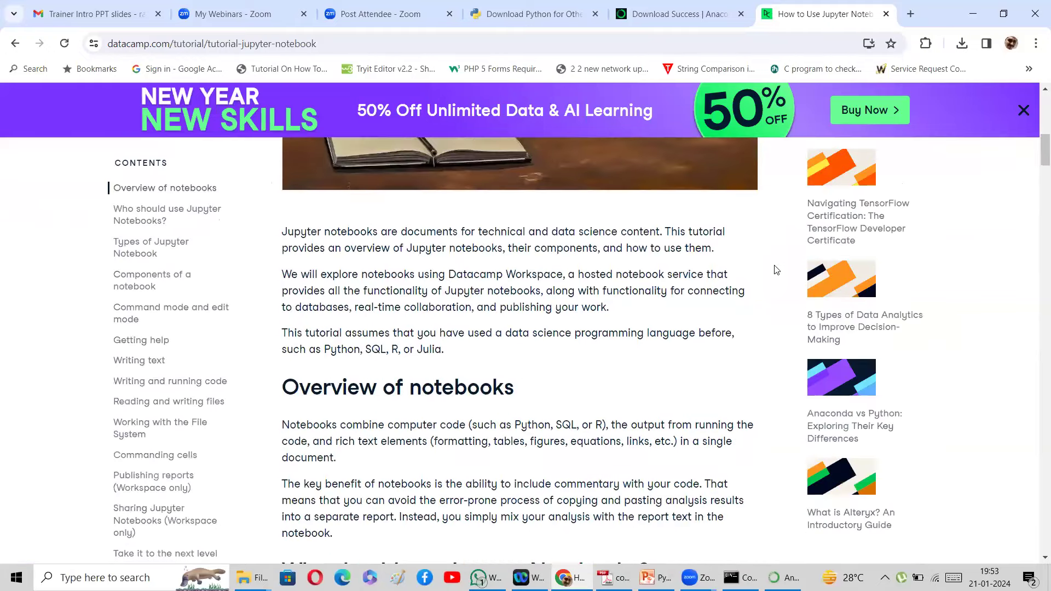
{"action": "scroll", "coordinate": [777, 270], "scroll_direction": "down", "scroll_amount": 4}
{"action": "scroll", "coordinate": [777, 270], "scroll_direction": "down", "scroll_amount": 10}
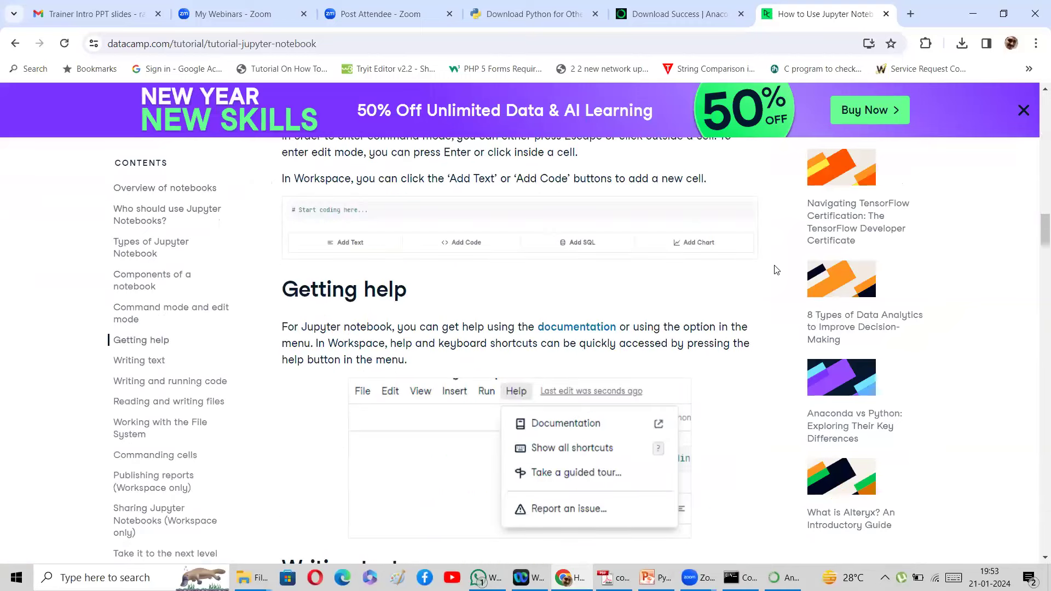
{"action": "scroll", "coordinate": [777, 270], "scroll_direction": "up", "scroll_amount": 5}
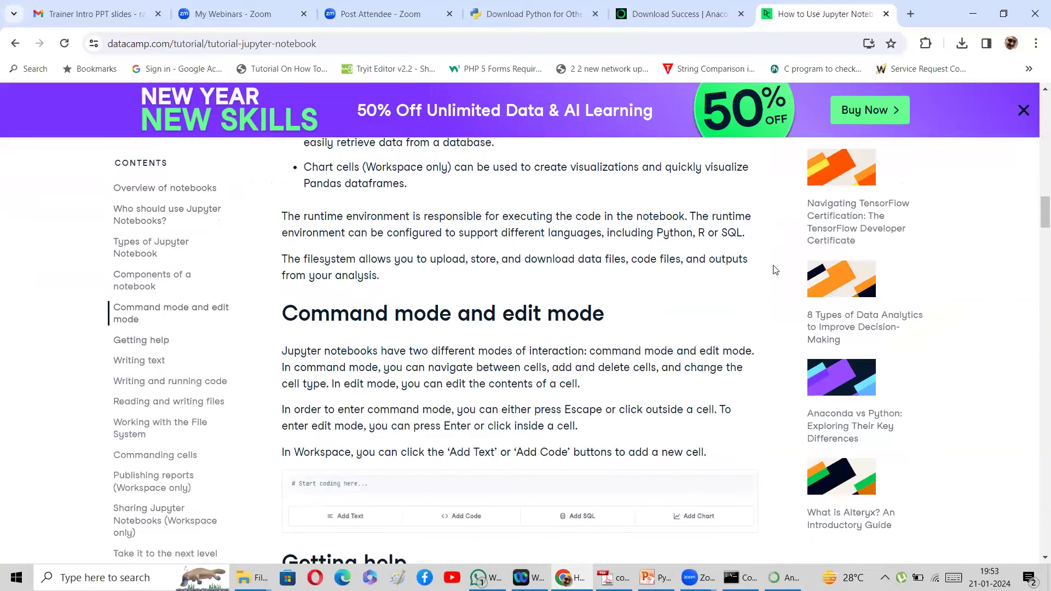
{"action": "scroll", "coordinate": [775, 269], "scroll_direction": "up", "scroll_amount": 7}
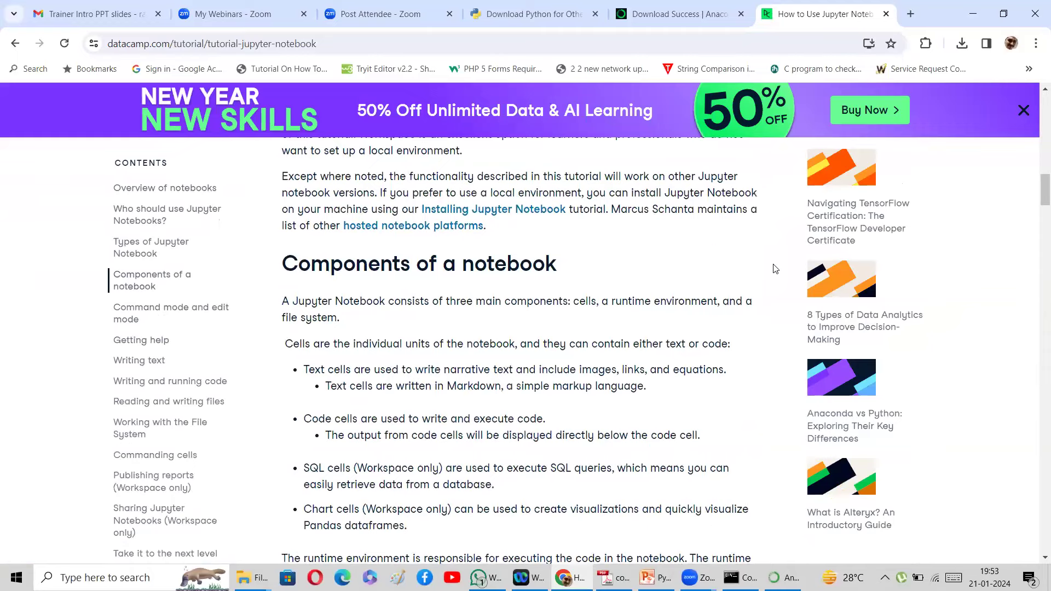
Skim the rest of the DataCamp Jupyter guide, examining the sections on running code, files and sharing, and return to its title
{"action": "scroll", "coordinate": [775, 269], "scroll_direction": "up", "scroll_amount": 5}
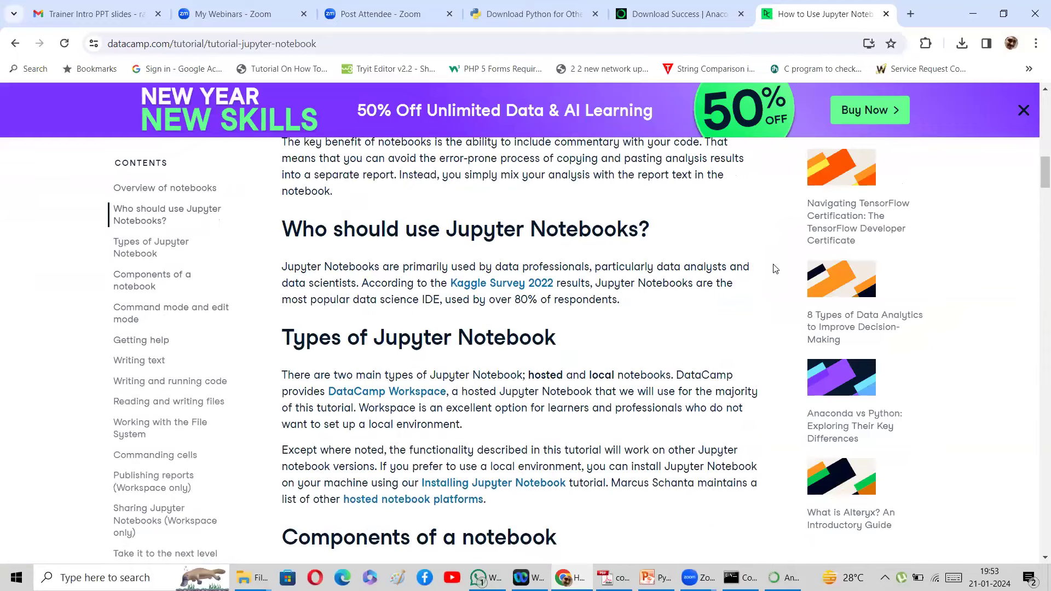
{"action": "scroll", "coordinate": [775, 269], "scroll_direction": "up", "scroll_amount": 3}
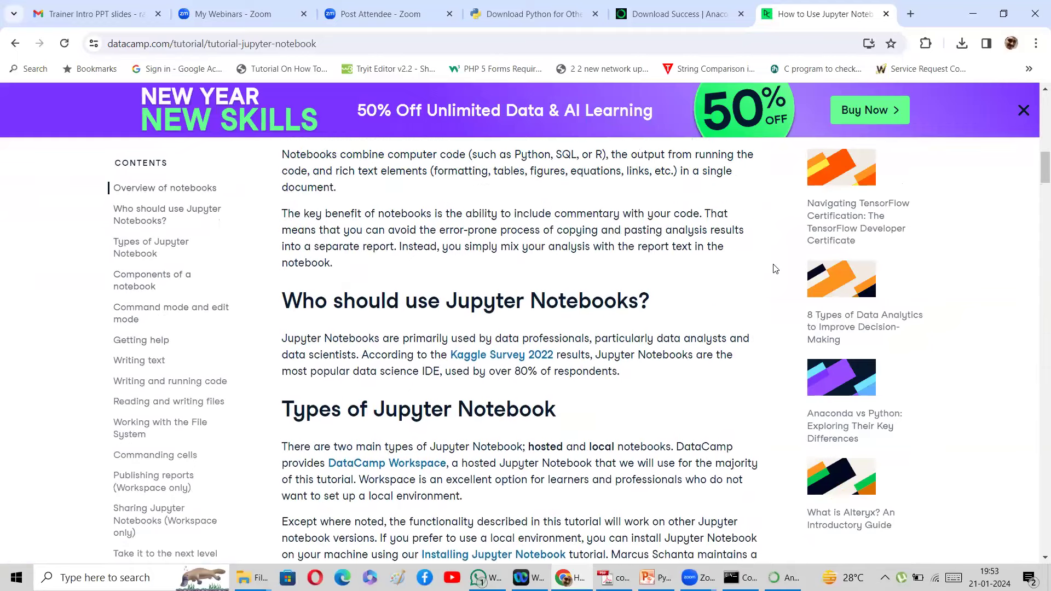
{"action": "scroll", "coordinate": [775, 268], "scroll_direction": "up", "scroll_amount": 5}
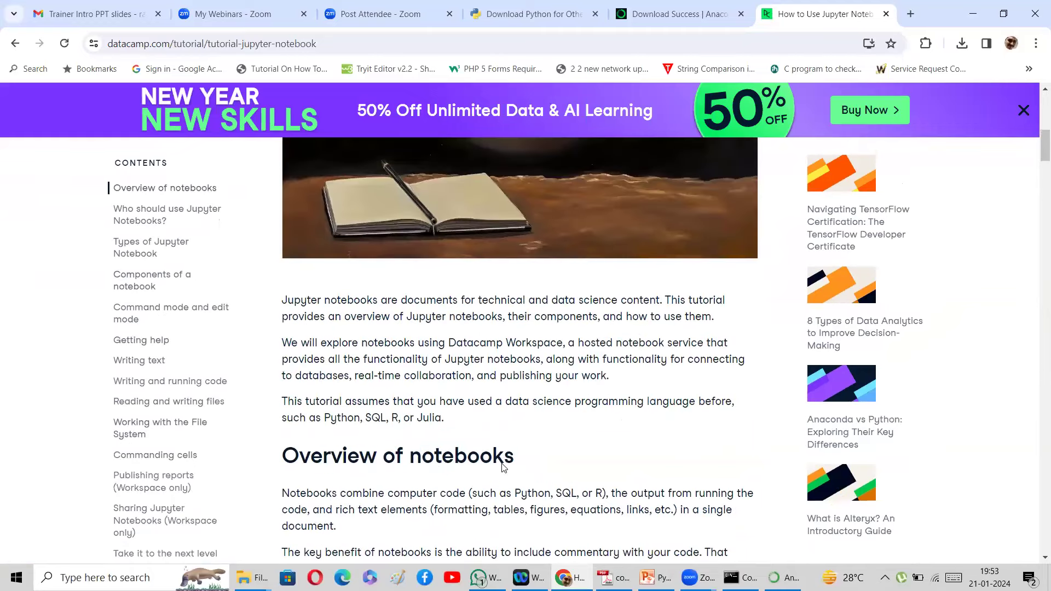
{"action": "scroll", "coordinate": [479, 423], "scroll_direction": "down", "scroll_amount": 3}
{"action": "scroll", "coordinate": [479, 424], "scroll_direction": "down", "scroll_amount": 15}
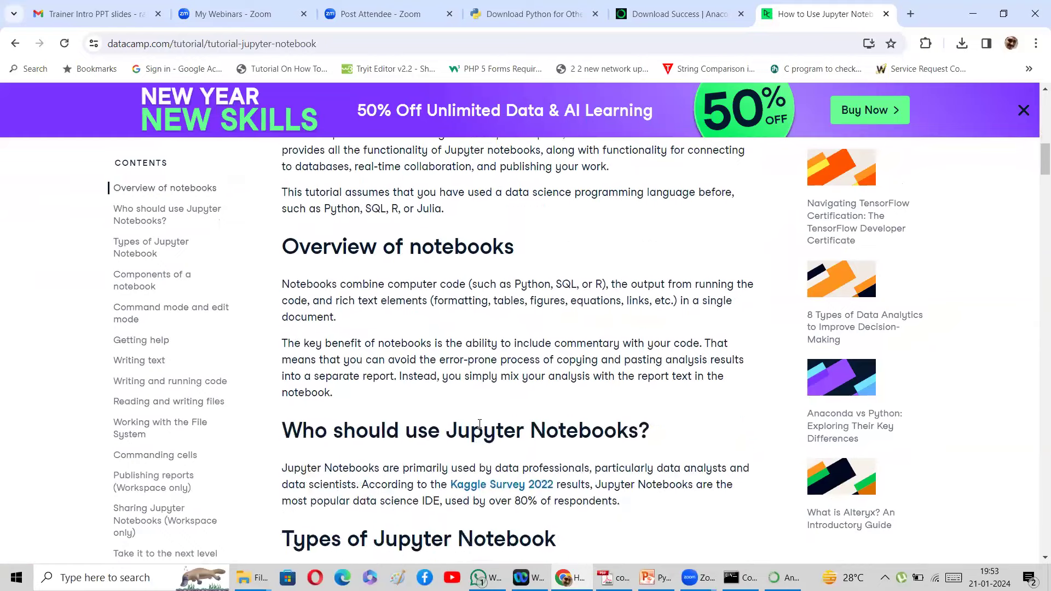
{"action": "scroll", "coordinate": [480, 423], "scroll_direction": "down", "scroll_amount": 15}
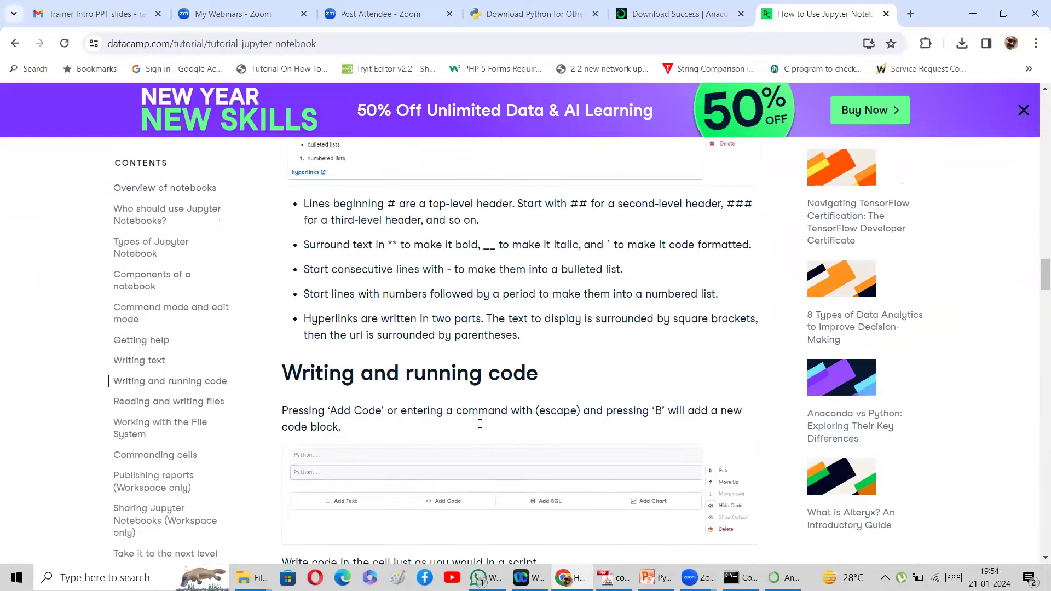
{"action": "scroll", "coordinate": [479, 428], "scroll_direction": "down", "scroll_amount": 20}
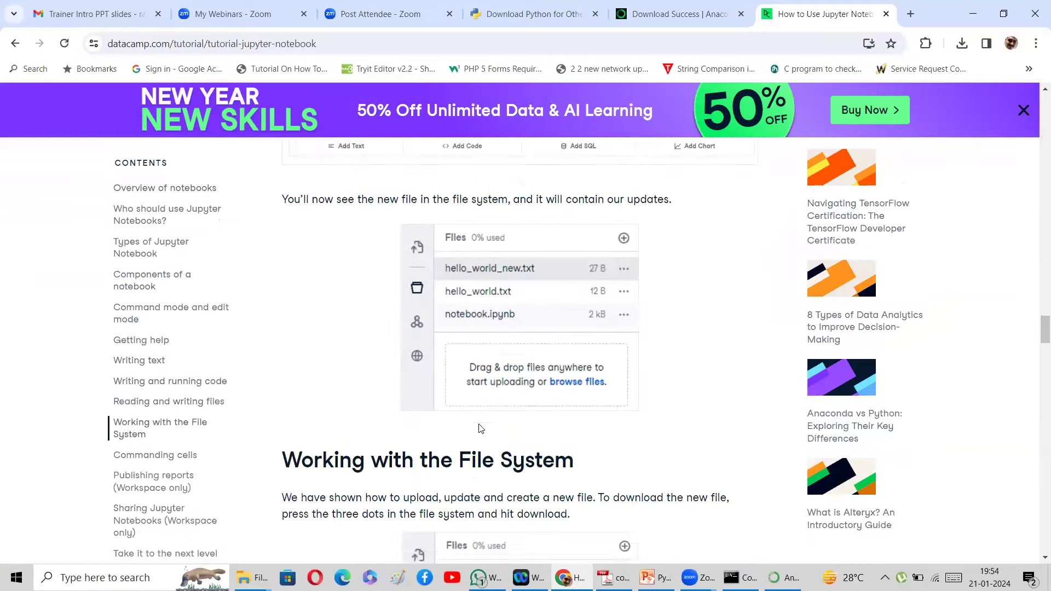
{"action": "scroll", "coordinate": [480, 428], "scroll_direction": "down", "scroll_amount": 5}
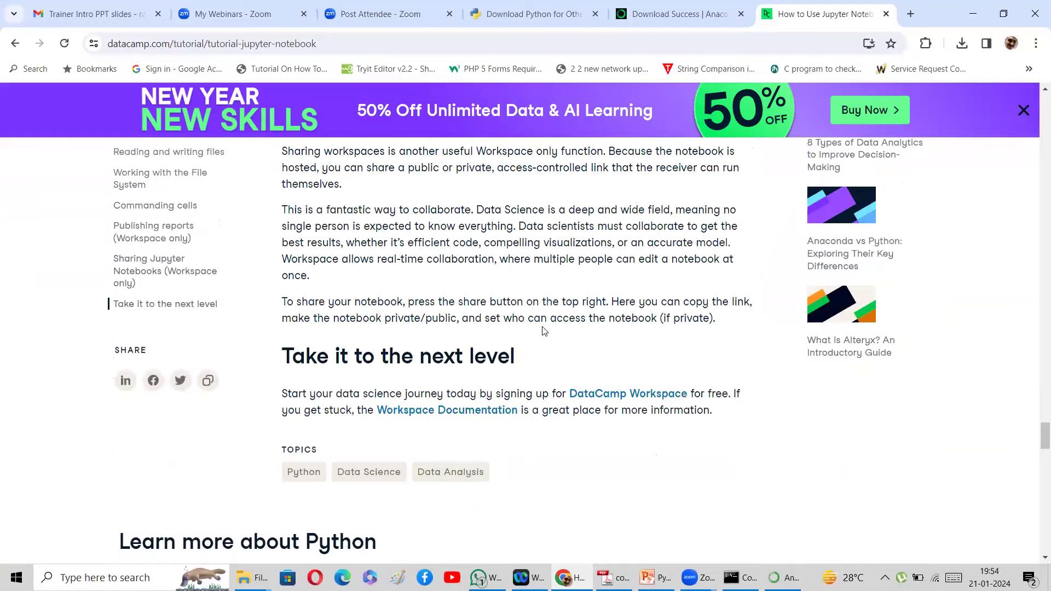
{"action": "scroll", "coordinate": [544, 331], "scroll_direction": "up", "scroll_amount": 20}
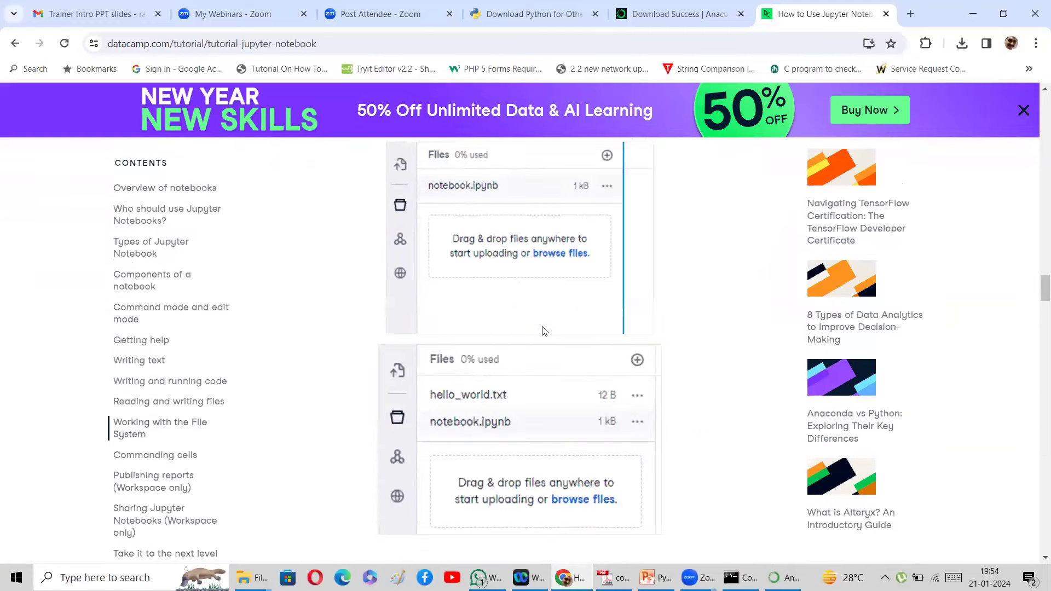
{"action": "scroll", "coordinate": [543, 330], "scroll_direction": "up", "scroll_amount": 20}
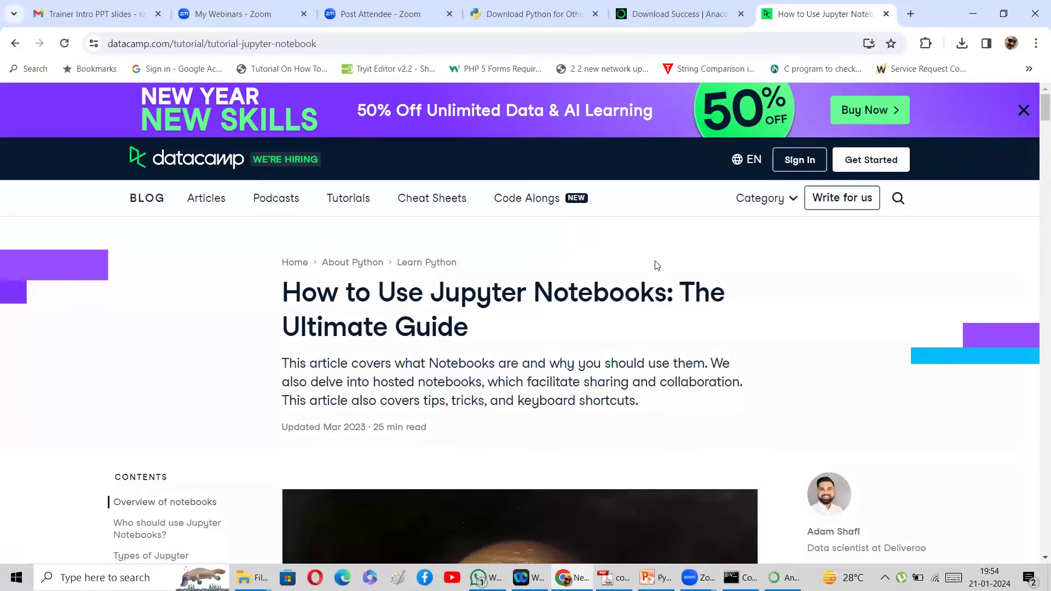
Check the Anaconda3 setup progress, minimize the installer, and search Google for "install jupyter notebook anaconda"
{"action": "left_click", "coordinate": [784, 577]}
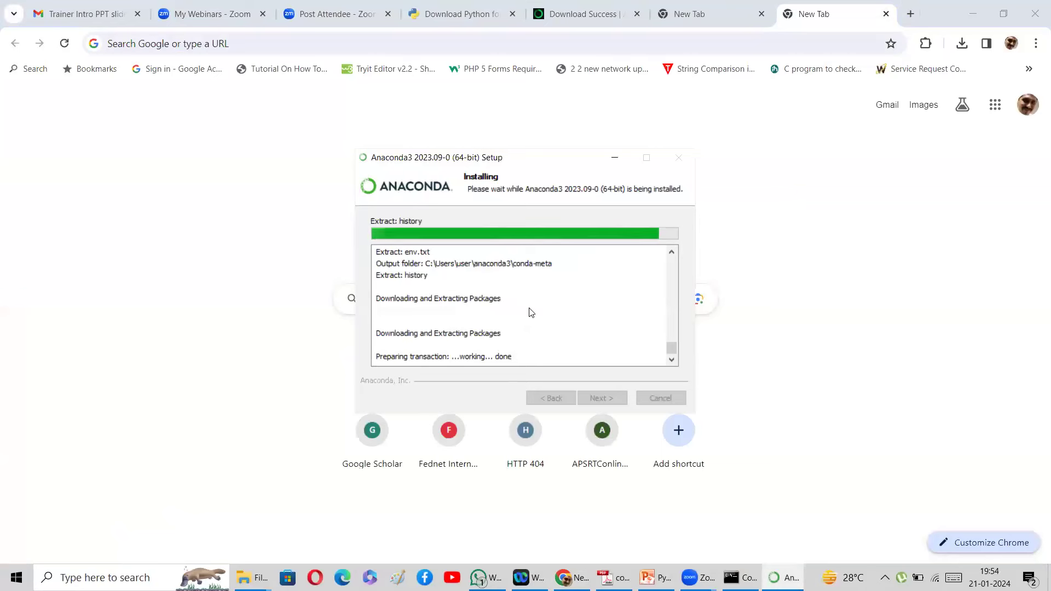
{"action": "left_click", "coordinate": [614, 158]}
{"action": "left_click", "coordinate": [455, 293]}
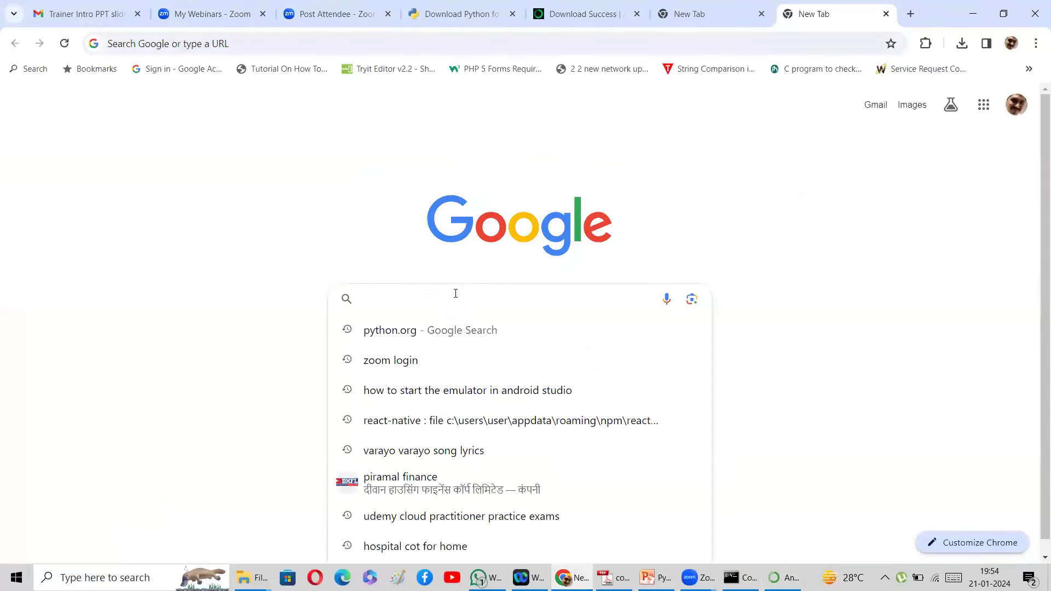
{"action": "type", "text": "insta"}
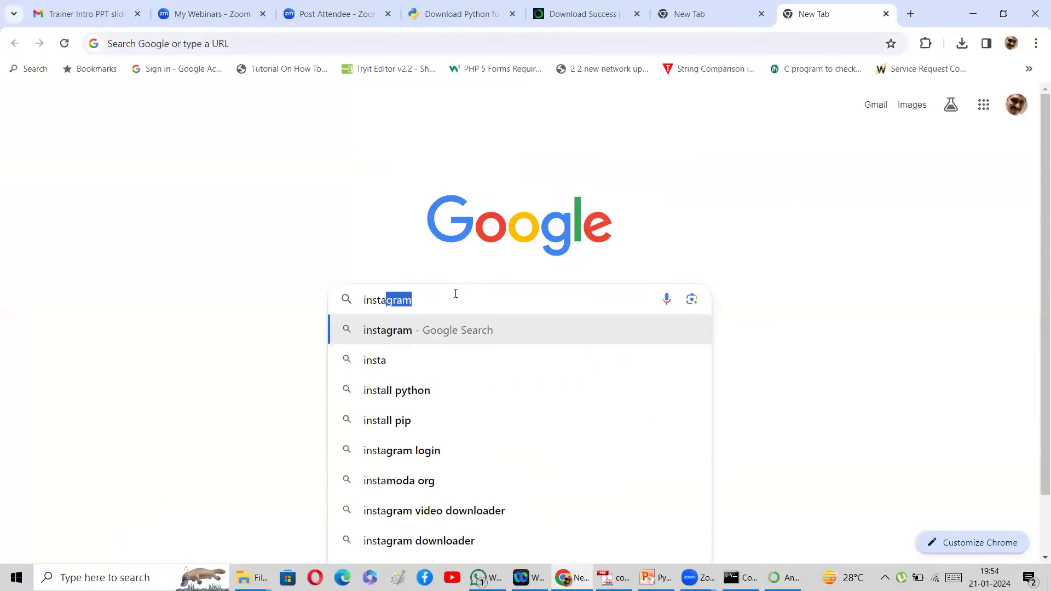
{"action": "type", "text": "ll ju"}
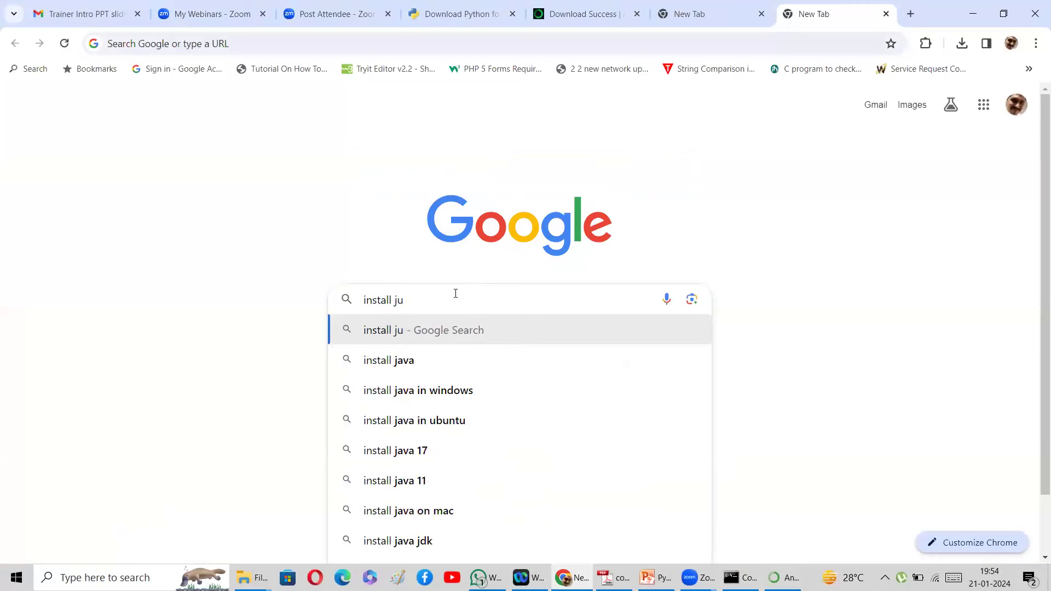
{"action": "type", "text": "l"}
{"action": "key", "text": "BackSpace"}
{"action": "key", "text": "BackSpace"}
{"action": "type", "text": "i"}
{"action": "key", "text": "BackSpace"}
{"action": "type", "text": "upiter notebook"}
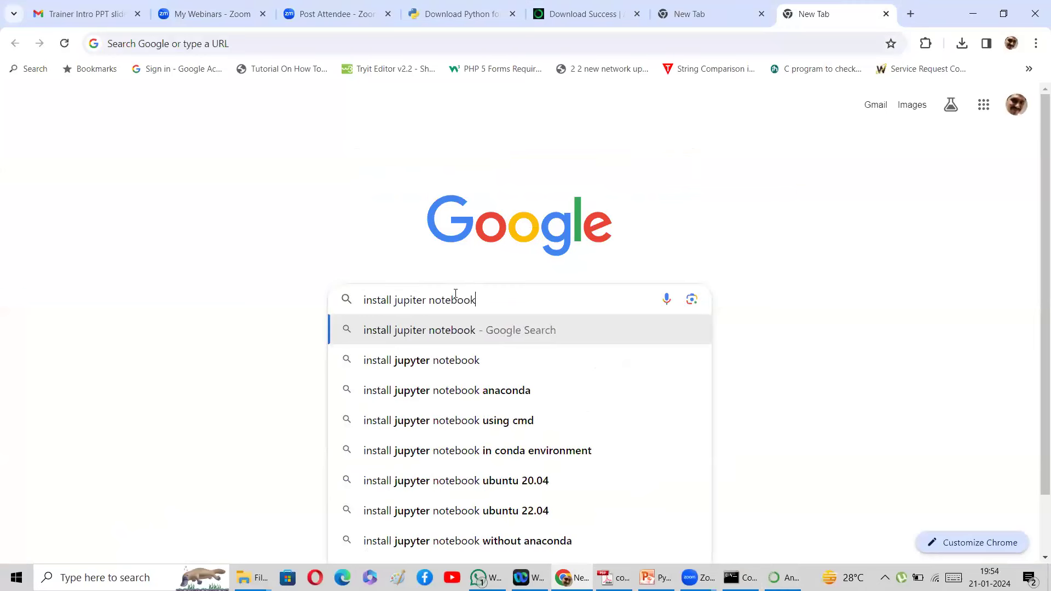
{"action": "key", "text": "Down"}
{"action": "key", "text": "Down"}
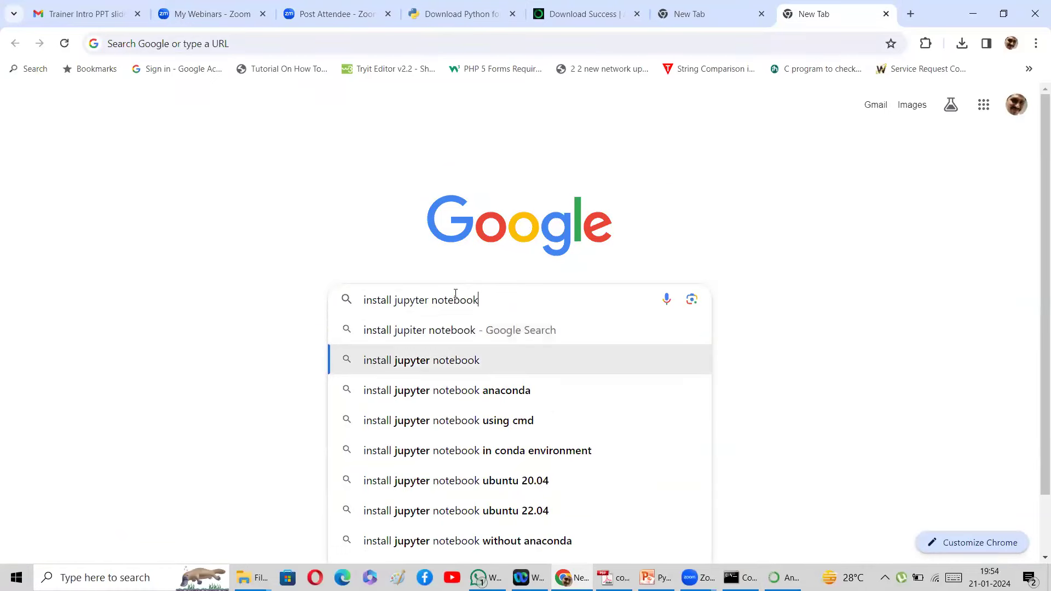
{"action": "key", "text": "Return"}
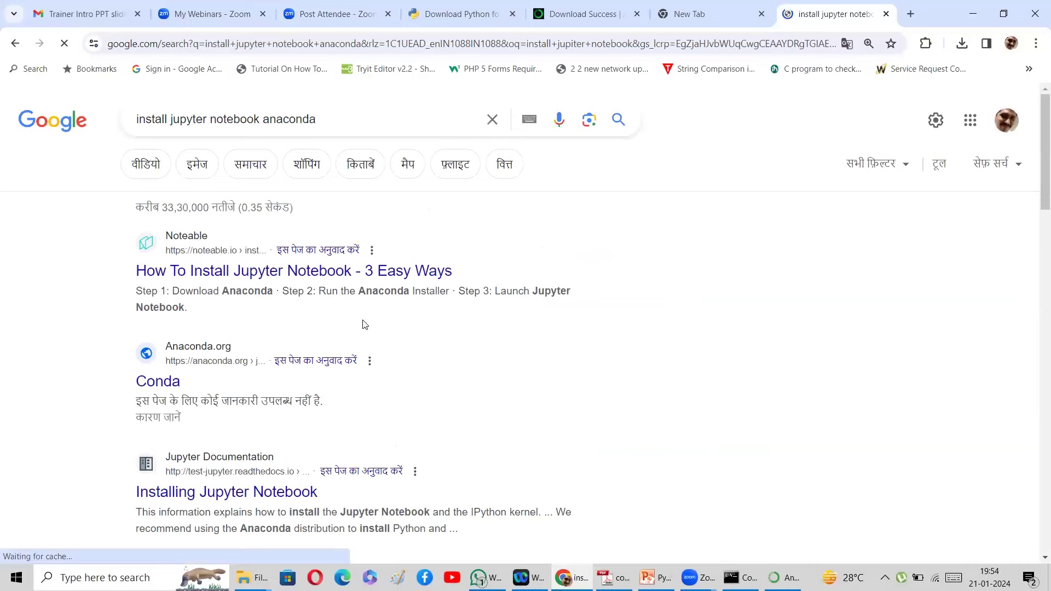
Review the search results and expand the answer to "How do I install Jupyter Notebook in Anaconda?"
{"action": "scroll", "coordinate": [364, 324], "scroll_direction": "down", "scroll_amount": 3}
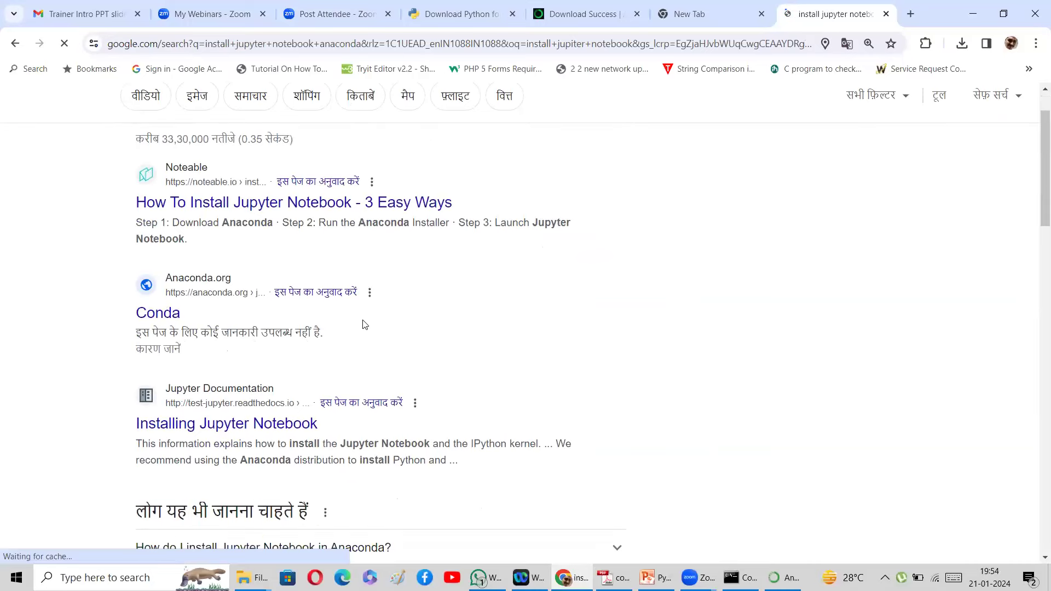
{"action": "scroll", "coordinate": [363, 321], "scroll_direction": "down", "scroll_amount": 1}
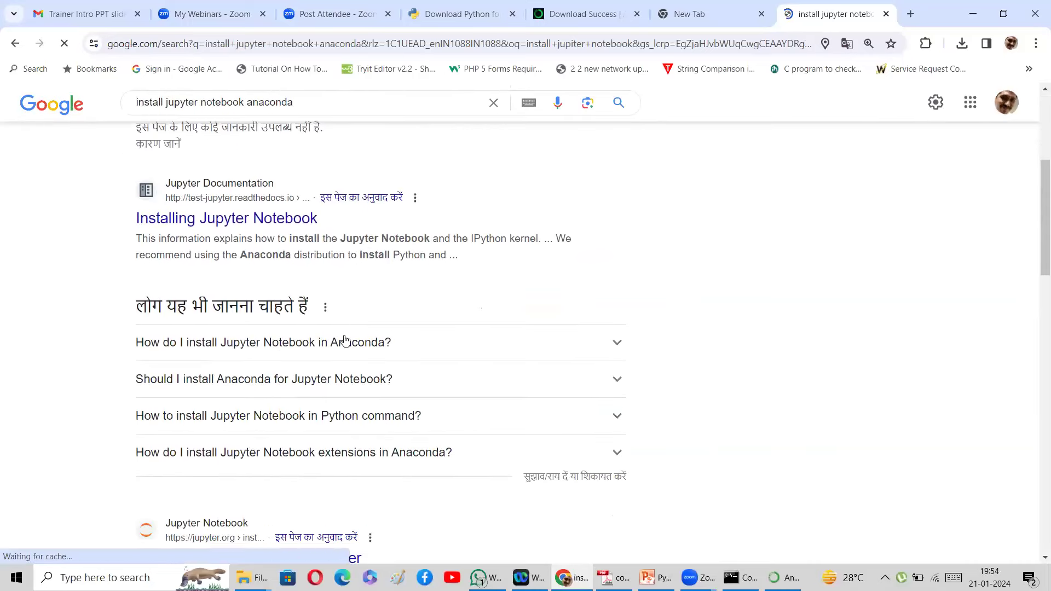
{"action": "left_click", "coordinate": [339, 345]}
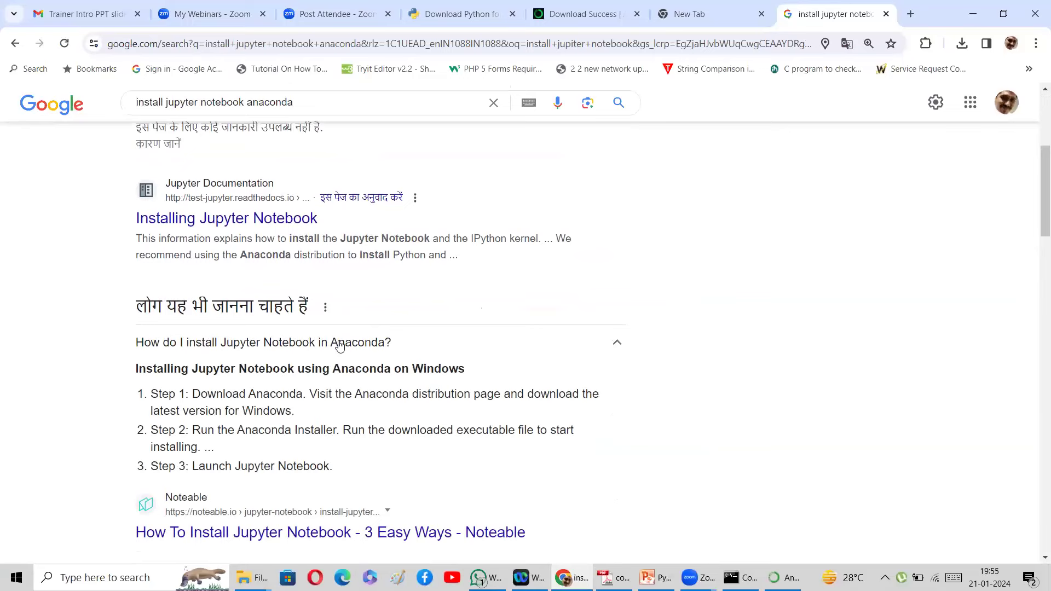
{"action": "scroll", "coordinate": [339, 345], "scroll_direction": "down", "scroll_amount": 2}
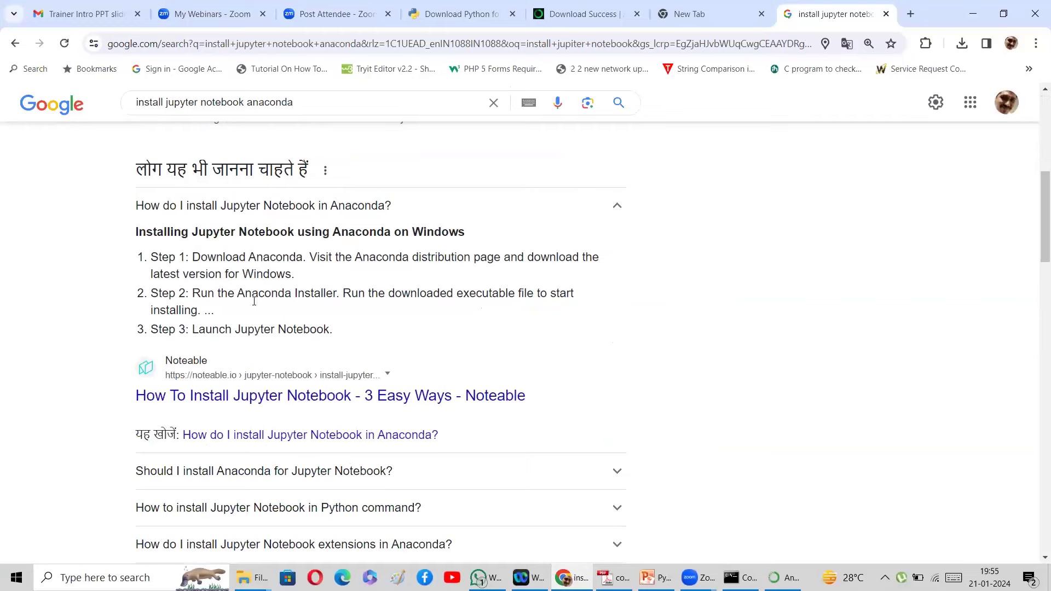
{"action": "scroll", "coordinate": [411, 333], "scroll_direction": "down", "scroll_amount": 3}
{"action": "scroll", "coordinate": [410, 333], "scroll_direction": "down", "scroll_amount": 4}
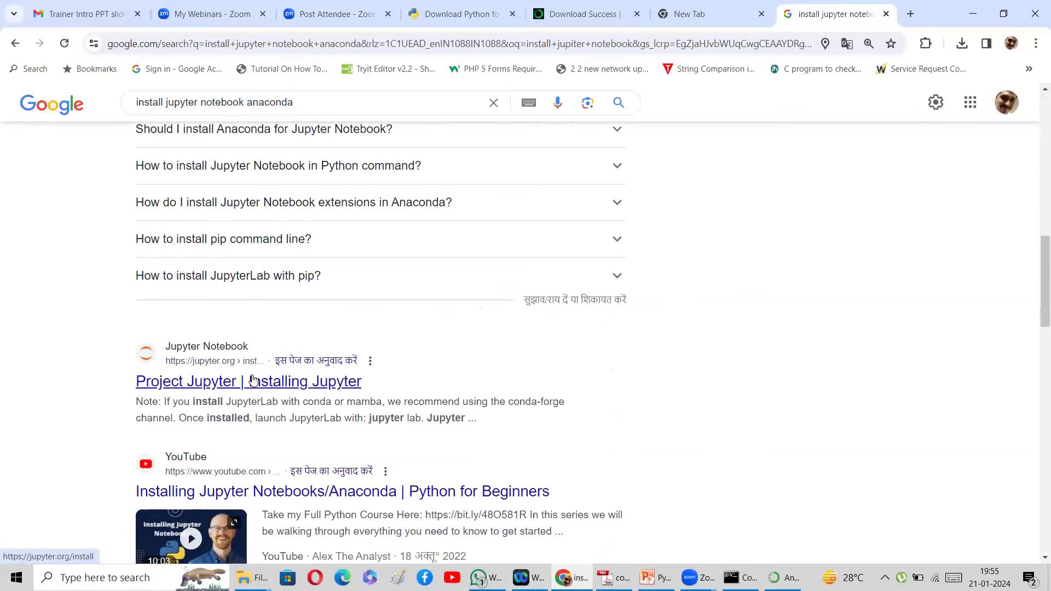
{"action": "scroll", "coordinate": [260, 377], "scroll_direction": "down", "scroll_amount": 1}
Check the Anaconda3 installer's progress again and return to the Jupyter installation search results
{"action": "left_click", "coordinate": [692, 16]}
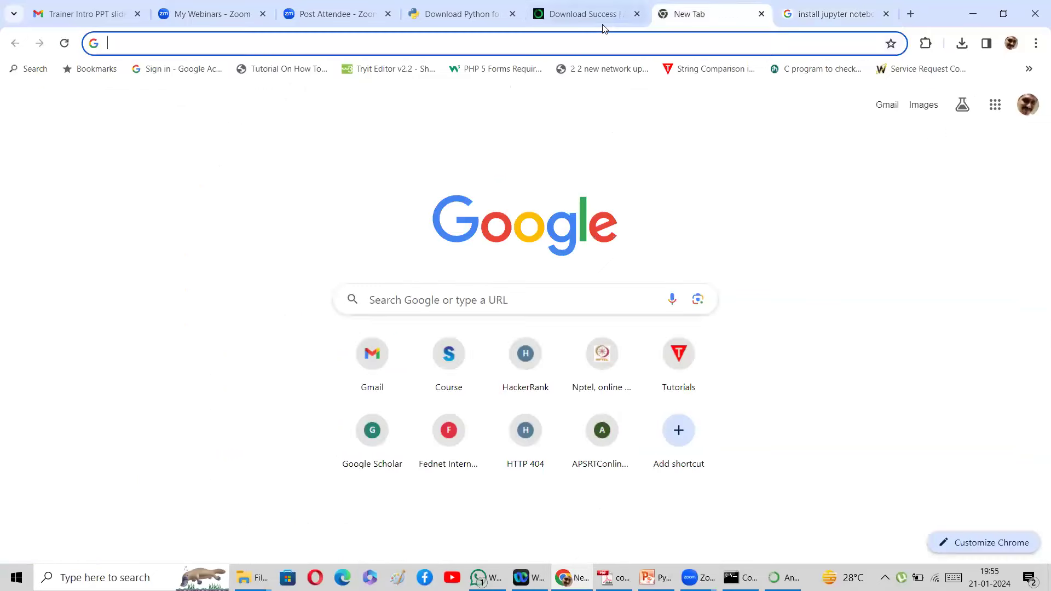
{"action": "left_click", "coordinate": [783, 577]}
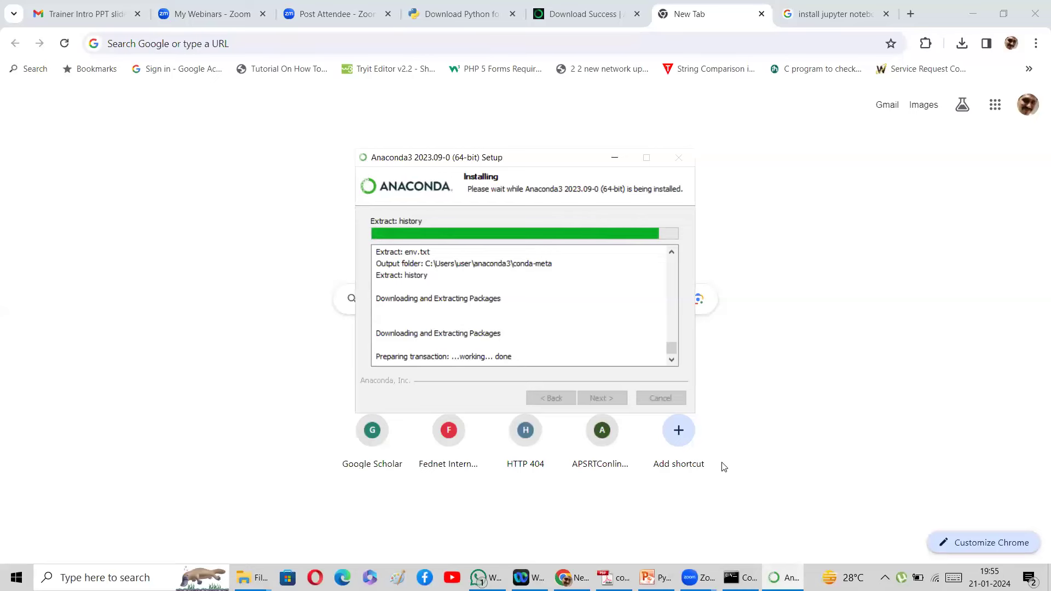
{"action": "left_click", "coordinate": [815, 16]}
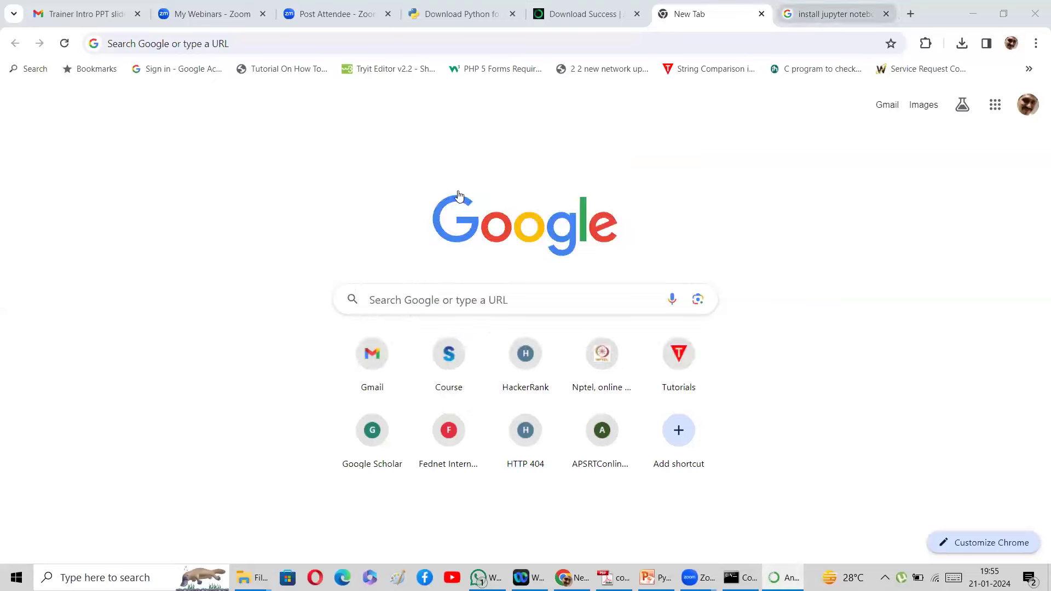
Open the Noteable result "How To Install Jupyter Notebook - 3 Easy Ways" in a new tab and switch to it
{"action": "scroll", "coordinate": [405, 238], "scroll_direction": "up", "scroll_amount": 5}
{"action": "scroll", "coordinate": [407, 240], "scroll_direction": "up", "scroll_amount": 10}
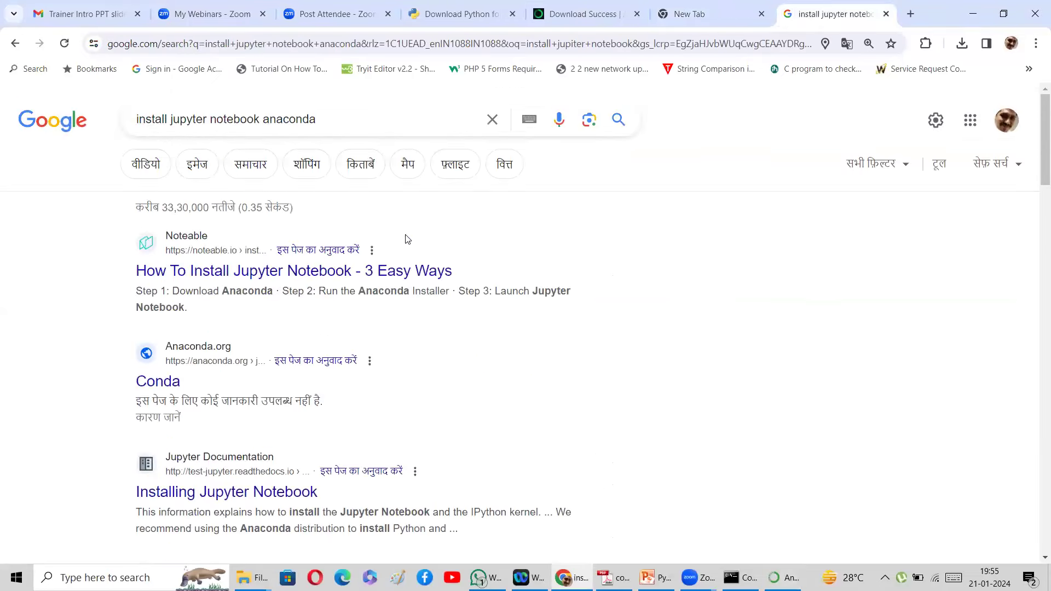
{"action": "right_click", "coordinate": [305, 274]}
{"action": "left_click", "coordinate": [336, 289]}
{"action": "left_click", "coordinate": [840, 14]}
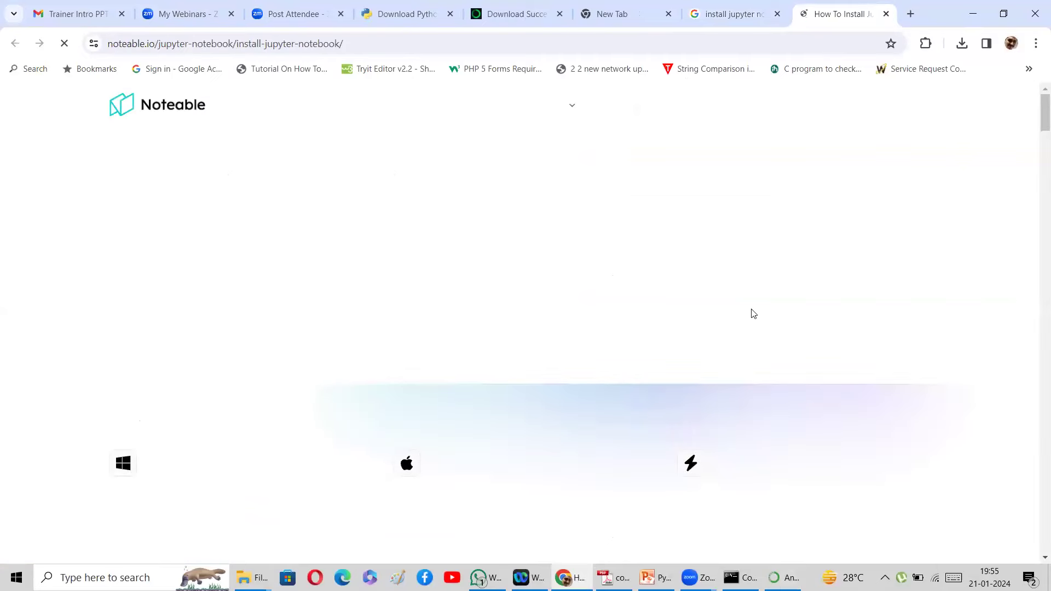
Read the Noteable guide, examining its comparison of Anaconda, Miniconda, Conda and Pip and the Windows installation steps using Anaconda
{"action": "scroll", "coordinate": [752, 313], "scroll_direction": "down", "scroll_amount": 1}
{"action": "scroll", "coordinate": [752, 313], "scroll_direction": "down", "scroll_amount": 2}
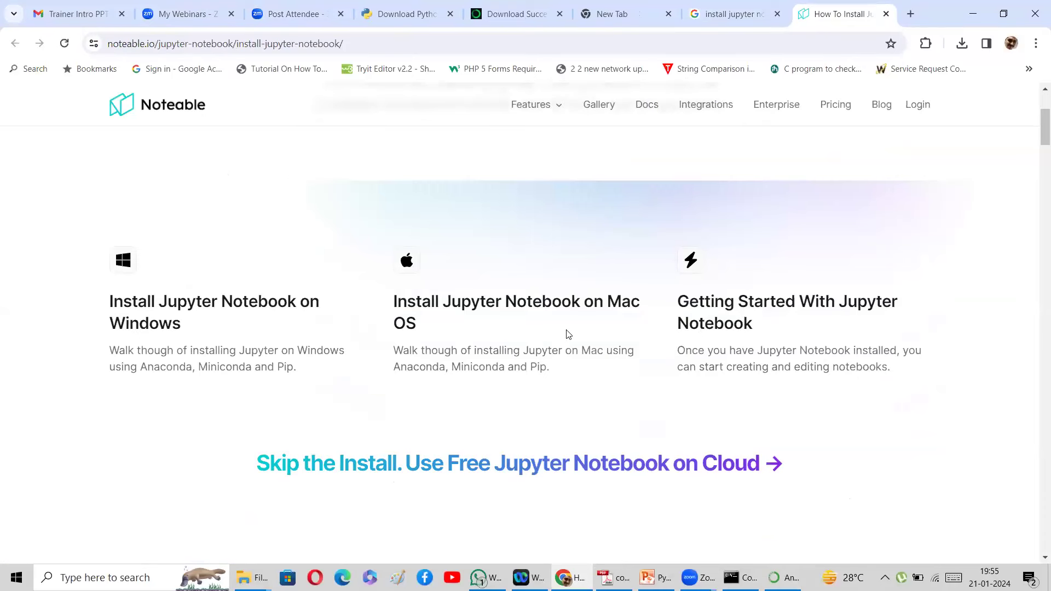
{"action": "scroll", "coordinate": [567, 334], "scroll_direction": "down", "scroll_amount": 1}
{"action": "scroll", "coordinate": [568, 333], "scroll_direction": "down", "scroll_amount": 1}
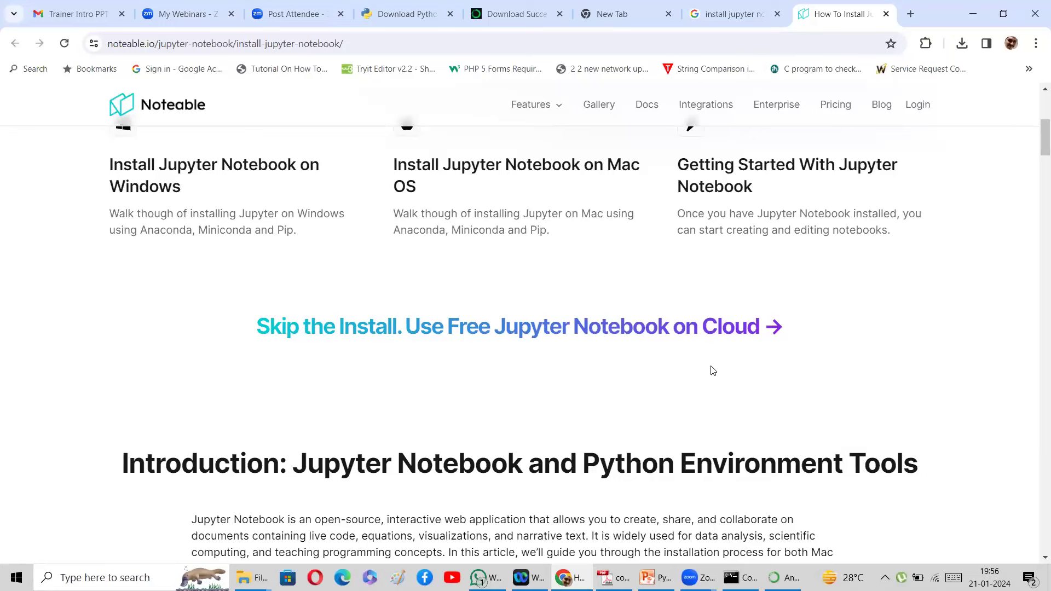
{"action": "scroll", "coordinate": [697, 368], "scroll_direction": "down", "scroll_amount": 5}
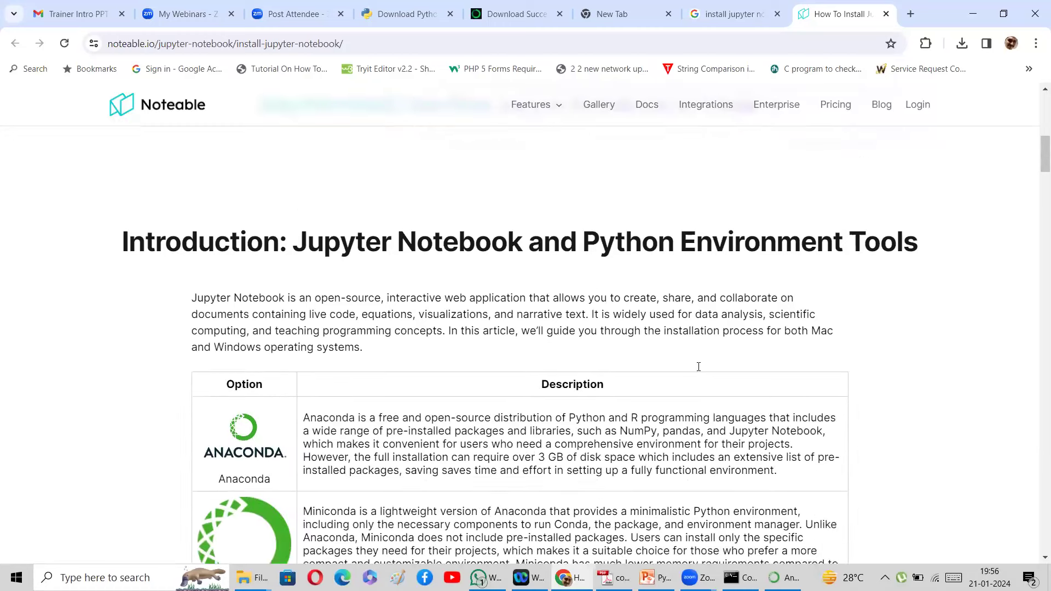
{"action": "scroll", "coordinate": [695, 366], "scroll_direction": "down", "scroll_amount": 1}
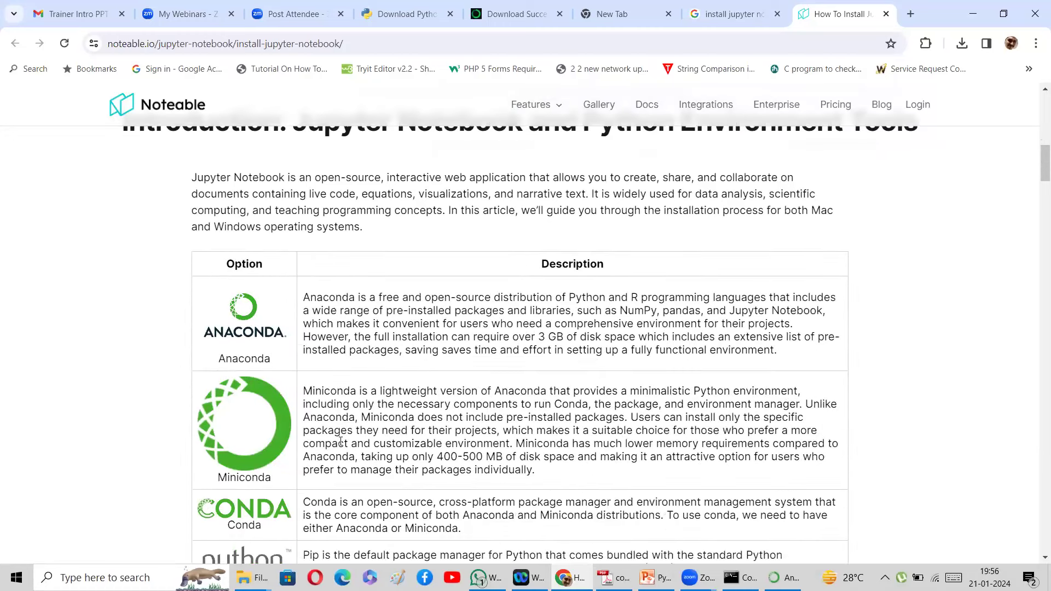
{"action": "scroll", "coordinate": [341, 443], "scroll_direction": "down", "scroll_amount": 3}
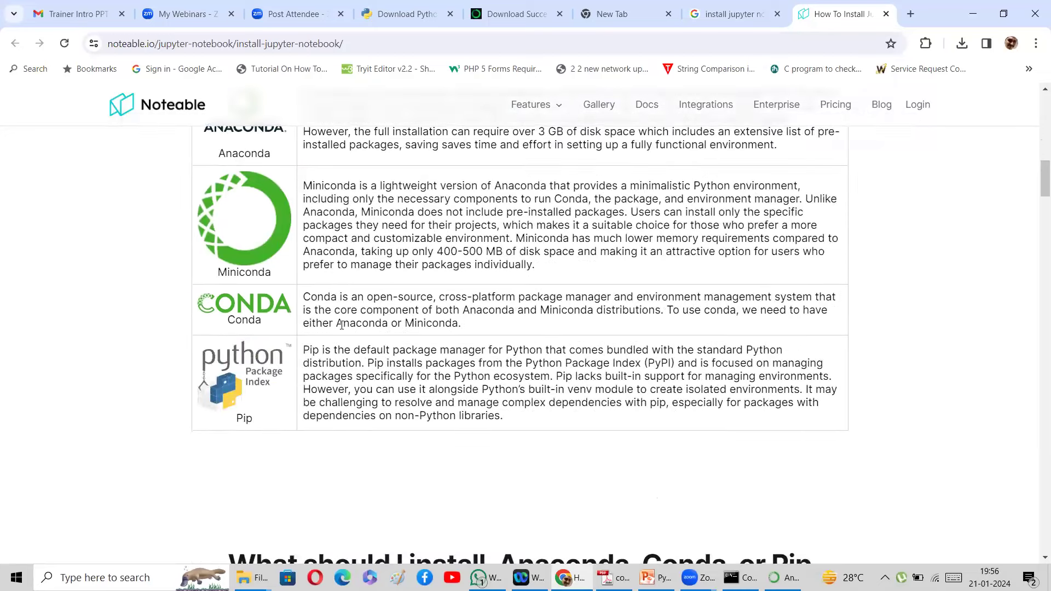
{"action": "scroll", "coordinate": [470, 353], "scroll_direction": "down", "scroll_amount": 7}
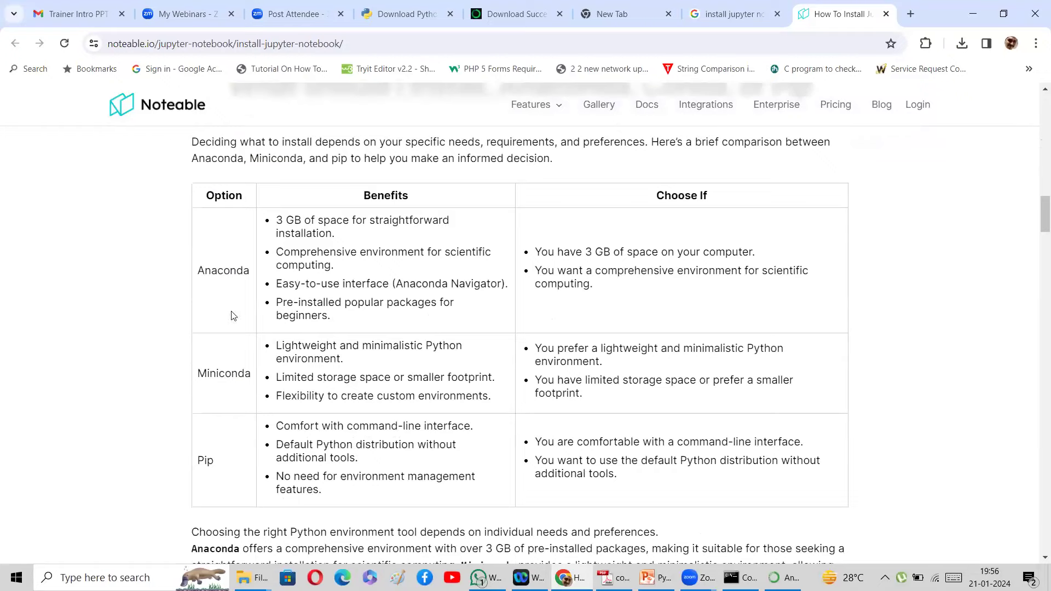
{"action": "scroll", "coordinate": [445, 386], "scroll_direction": "down", "scroll_amount": 6}
{"action": "scroll", "coordinate": [444, 386], "scroll_direction": "down", "scroll_amount": 4}
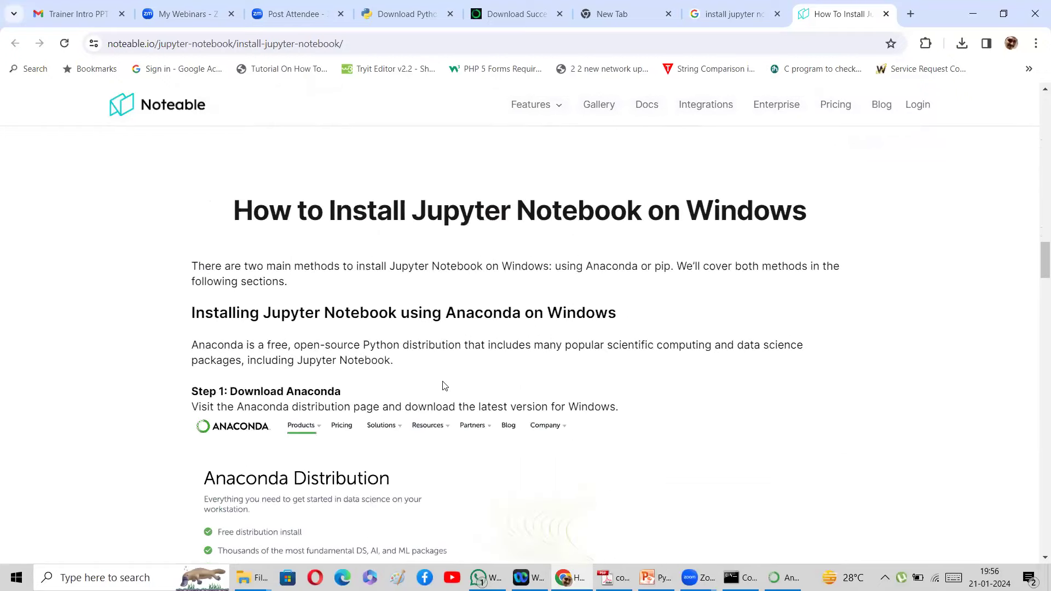
{"action": "scroll", "coordinate": [444, 385], "scroll_direction": "down", "scroll_amount": 2}
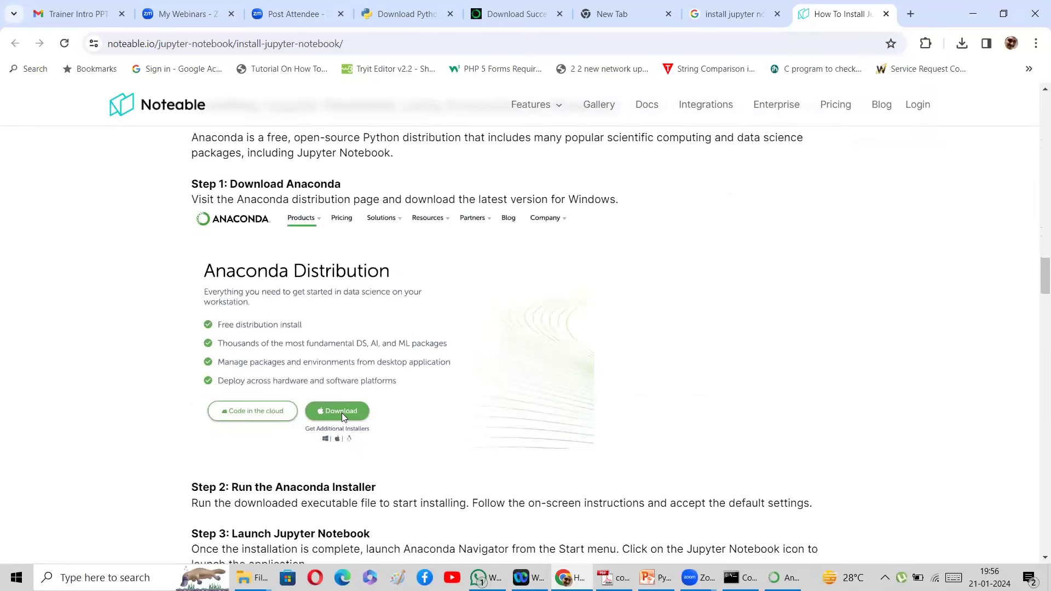
{"action": "scroll", "coordinate": [346, 374], "scroll_direction": "up", "scroll_amount": 1}
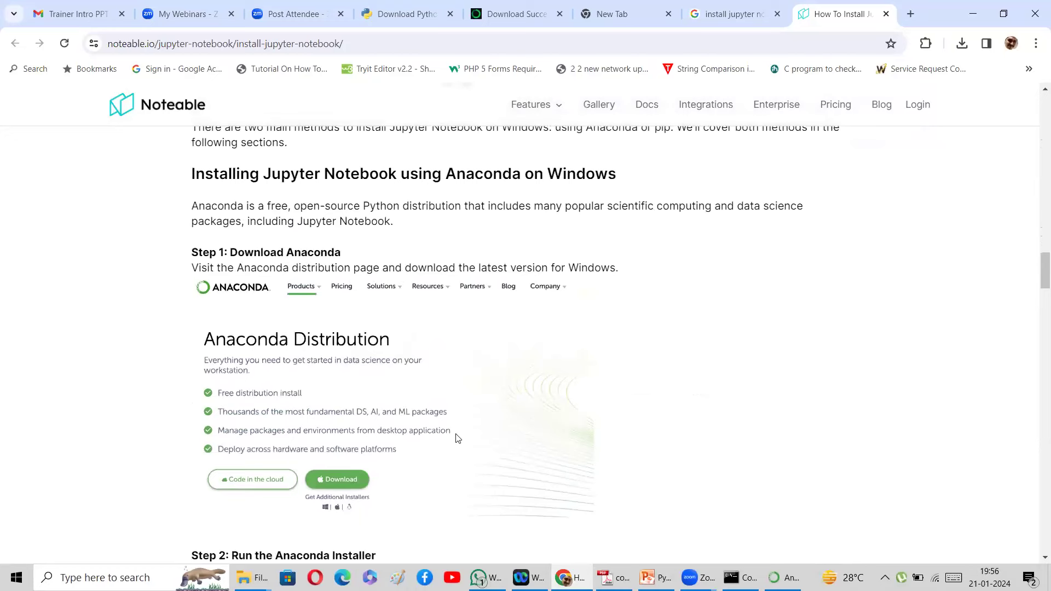
Read the guide's steps for running the Anaconda installer and launching Jupyter Notebook, and check the Anaconda3 installation progress
{"action": "scroll", "coordinate": [459, 396], "scroll_direction": "down", "scroll_amount": 1}
{"action": "scroll", "coordinate": [450, 402], "scroll_direction": "down", "scroll_amount": 2}
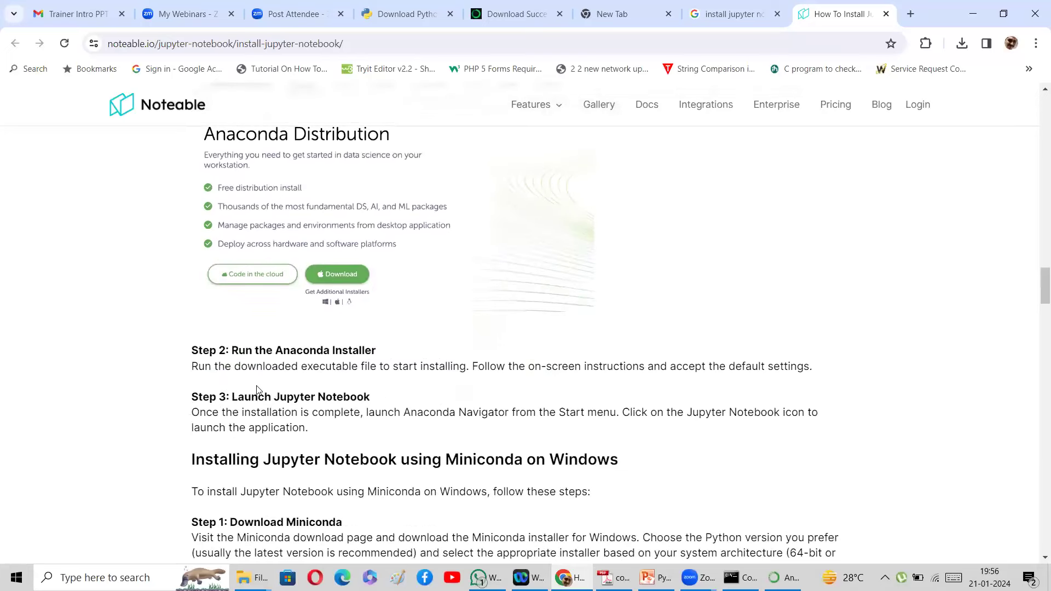
{"action": "left_click", "coordinate": [785, 578]}
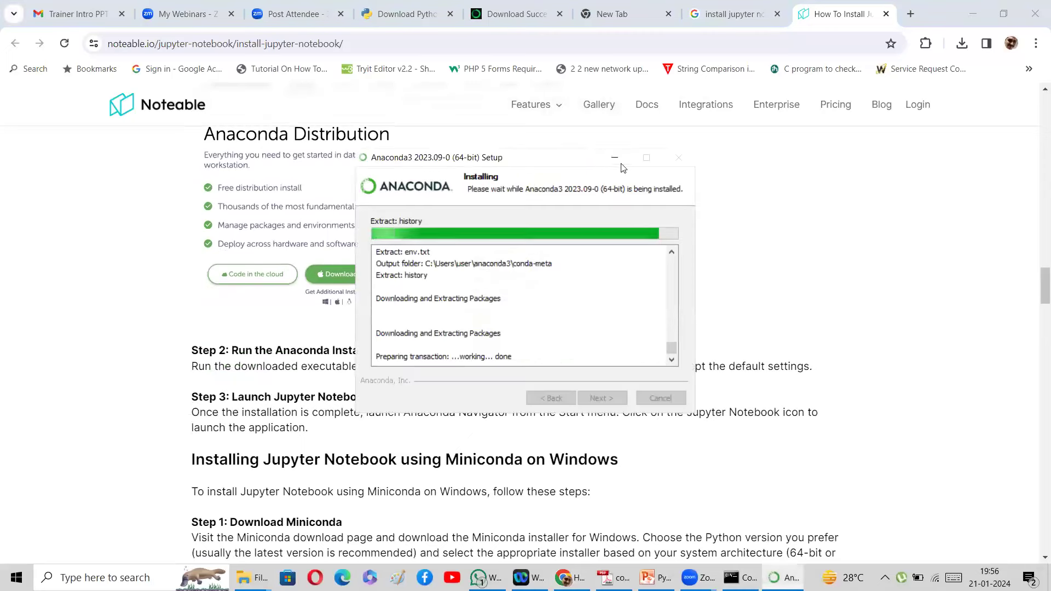
{"action": "key", "text": "alt+Tab"}
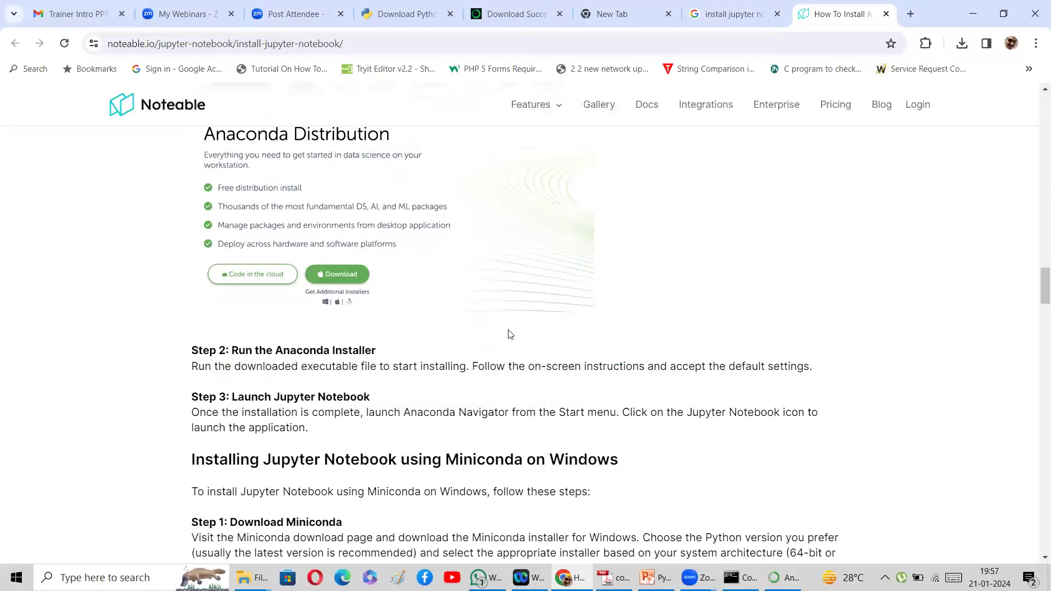
Bring up the Anaconda3 installer over the guide and examine the Windows instructions for installing Jupyter Notebook using Miniconda and pip
{"action": "left_click", "coordinate": [786, 577]}
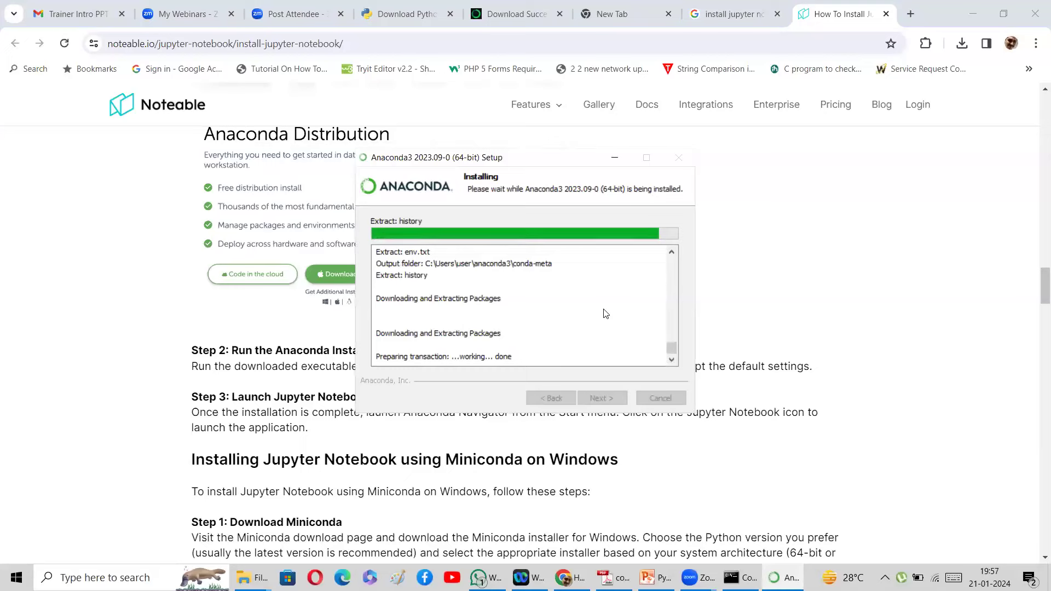
{"action": "scroll", "coordinate": [312, 455], "scroll_direction": "down", "scroll_amount": 3}
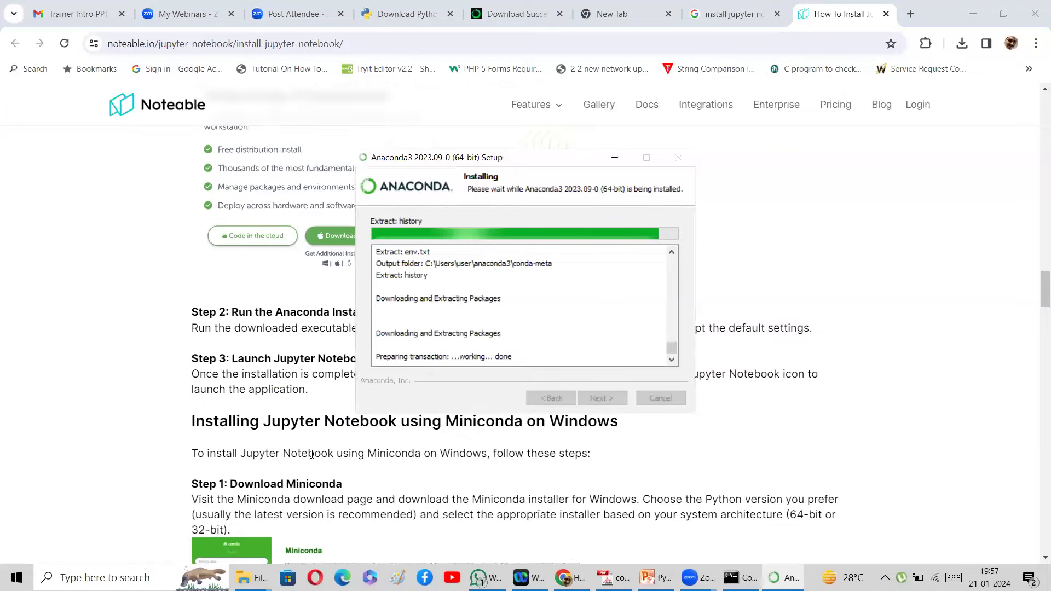
{"action": "scroll", "coordinate": [312, 455], "scroll_direction": "down", "scroll_amount": 5}
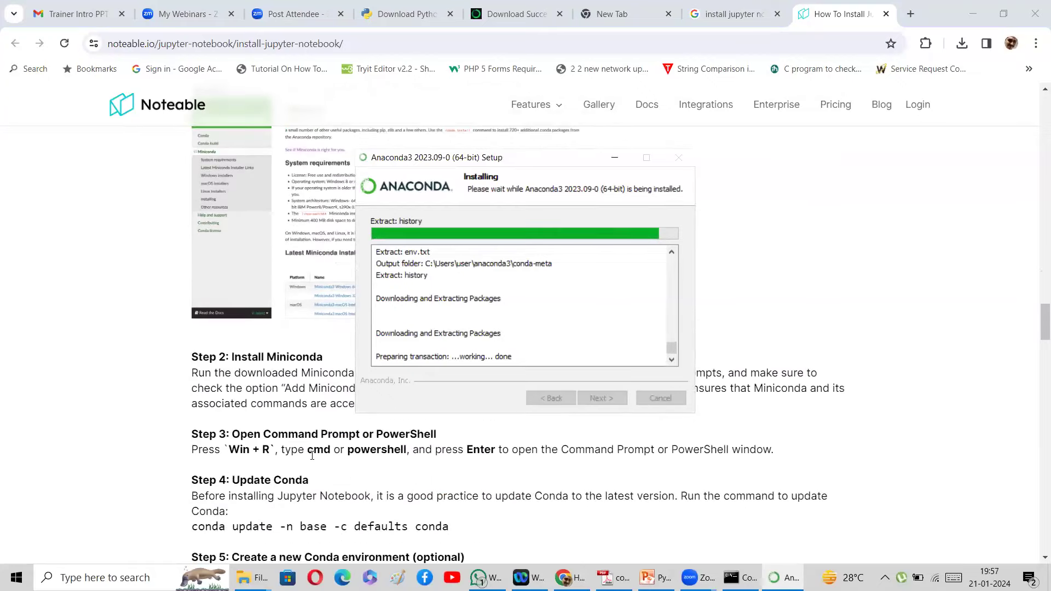
{"action": "scroll", "coordinate": [313, 459], "scroll_direction": "down", "scroll_amount": 5}
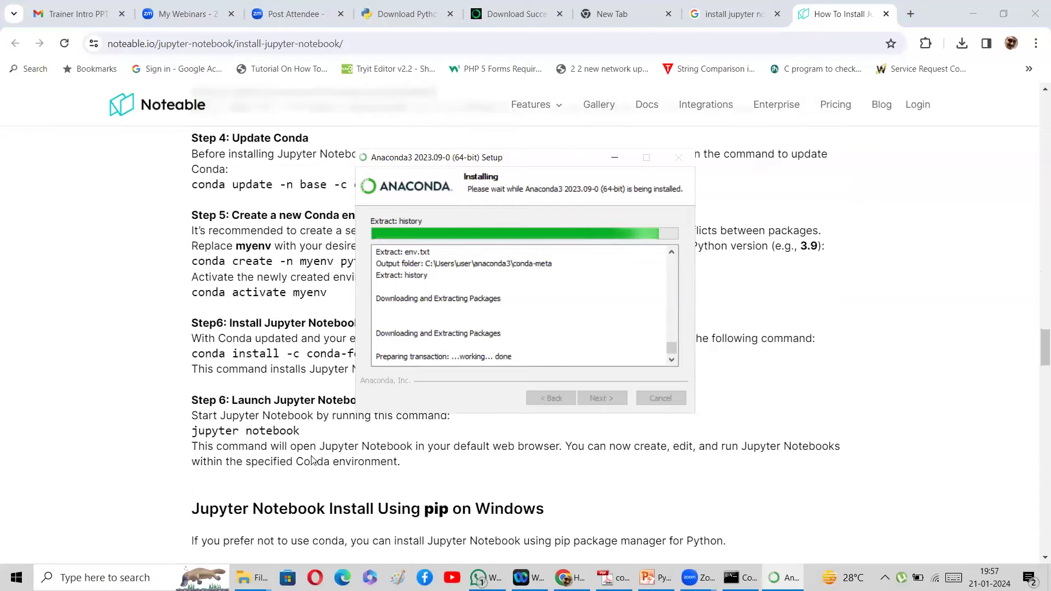
{"action": "scroll", "coordinate": [311, 457], "scroll_direction": "up", "scroll_amount": 2}
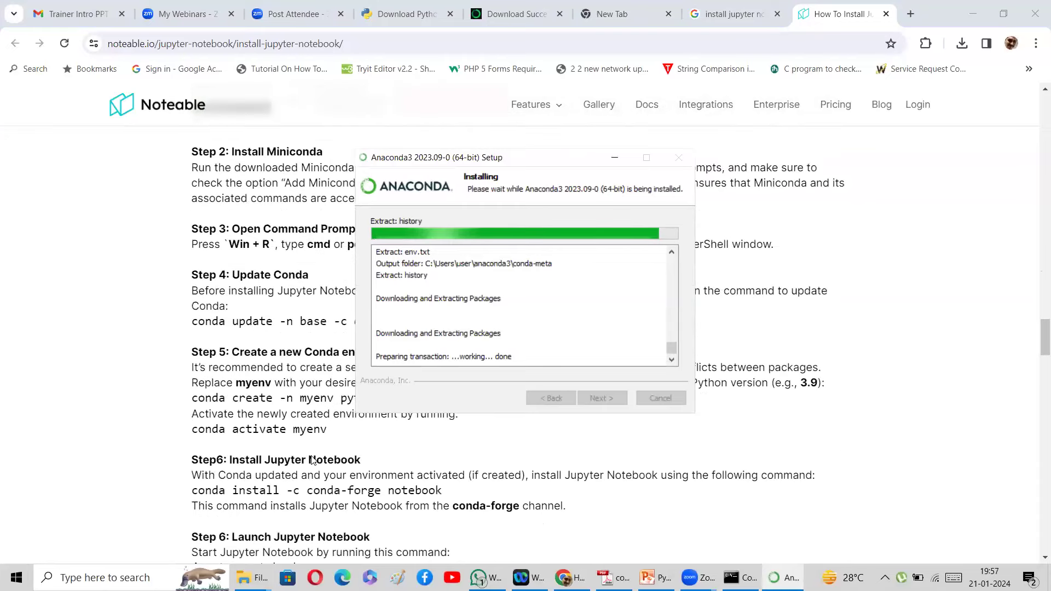
{"action": "scroll", "coordinate": [313, 459], "scroll_direction": "down", "scroll_amount": 1}
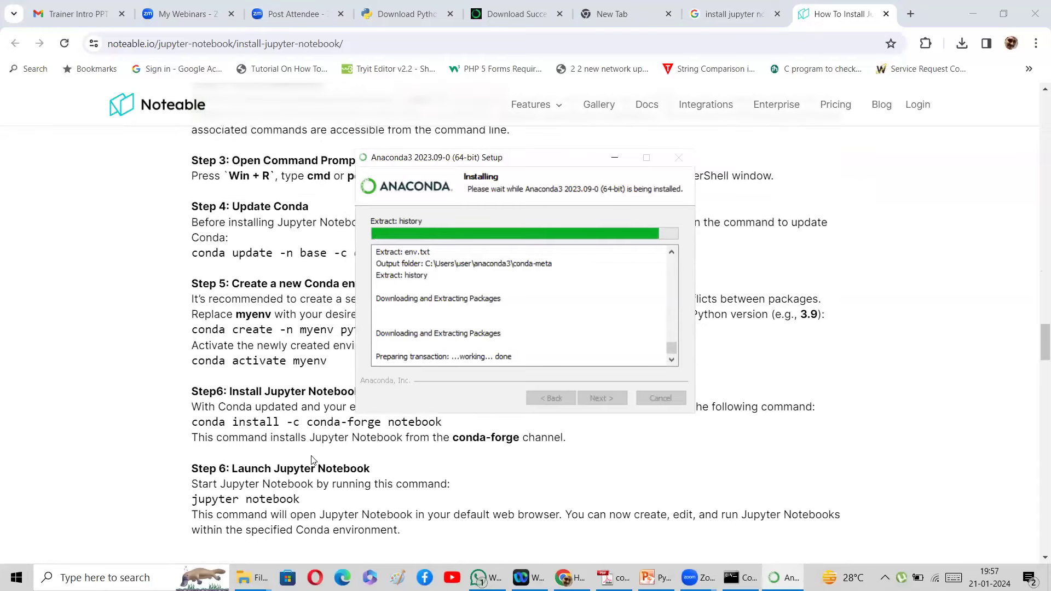
{"action": "scroll", "coordinate": [313, 459], "scroll_direction": "down", "scroll_amount": 4}
{"action": "scroll", "coordinate": [312, 459], "scroll_direction": "up", "scroll_amount": 3}
{"action": "scroll", "coordinate": [313, 460], "scroll_direction": "down", "scroll_amount": 3}
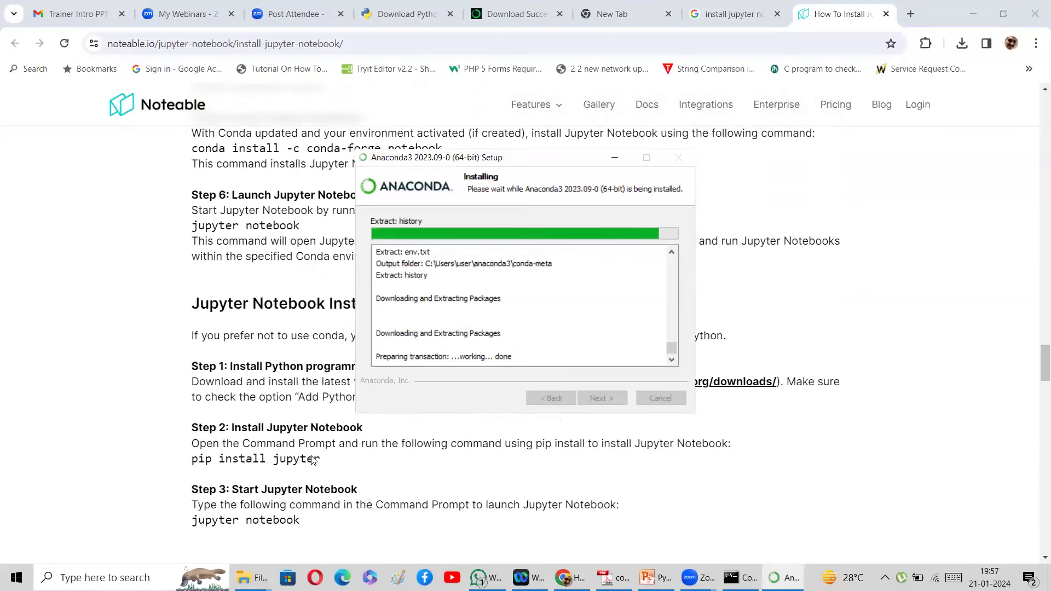
{"action": "scroll", "coordinate": [313, 460], "scroll_direction": "down", "scroll_amount": 2}
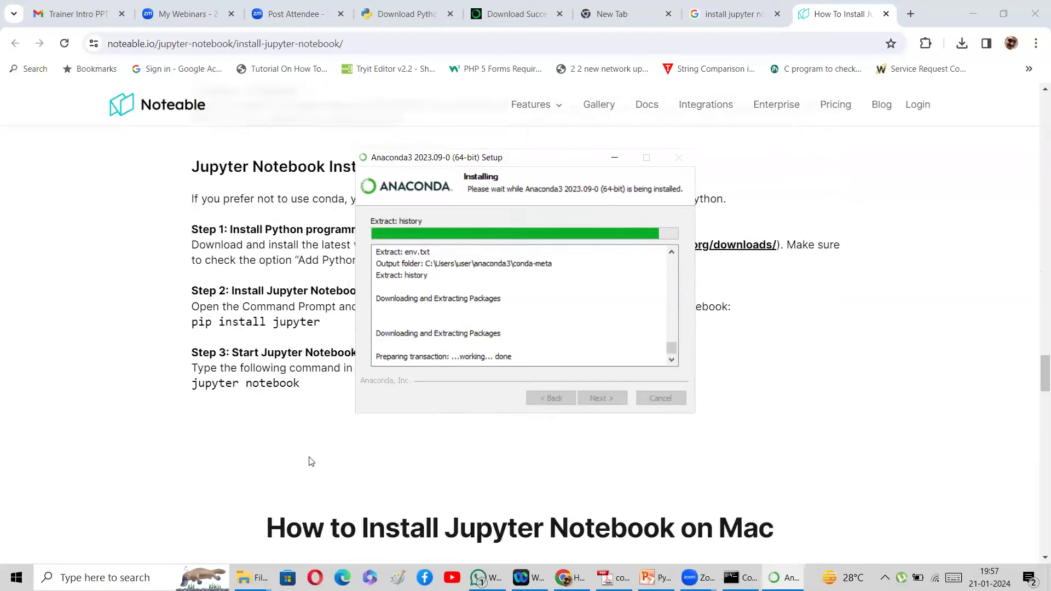
Go back through the Noteable guide to review the Anaconda, Miniconda and Pip comparison table and return to the page's beginning
{"action": "scroll", "coordinate": [311, 461], "scroll_direction": "down", "scroll_amount": 7}
{"action": "scroll", "coordinate": [311, 462], "scroll_direction": "up", "scroll_amount": 6}
{"action": "scroll", "coordinate": [309, 460], "scroll_direction": "up", "scroll_amount": 14}
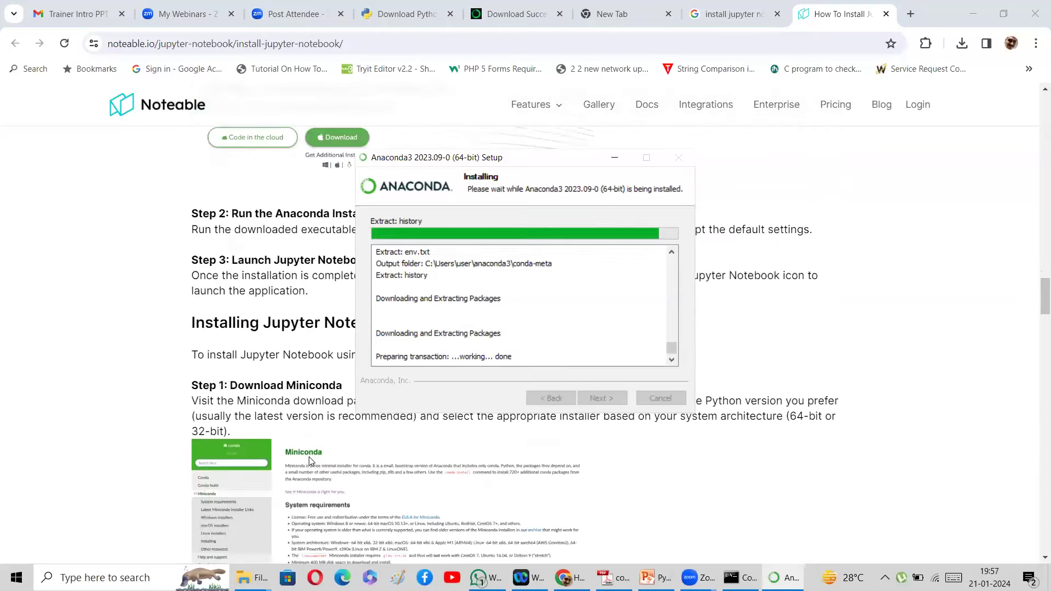
{"action": "scroll", "coordinate": [309, 460], "scroll_direction": "up", "scroll_amount": 10}
{"action": "scroll", "coordinate": [309, 462], "scroll_direction": "up", "scroll_amount": 6}
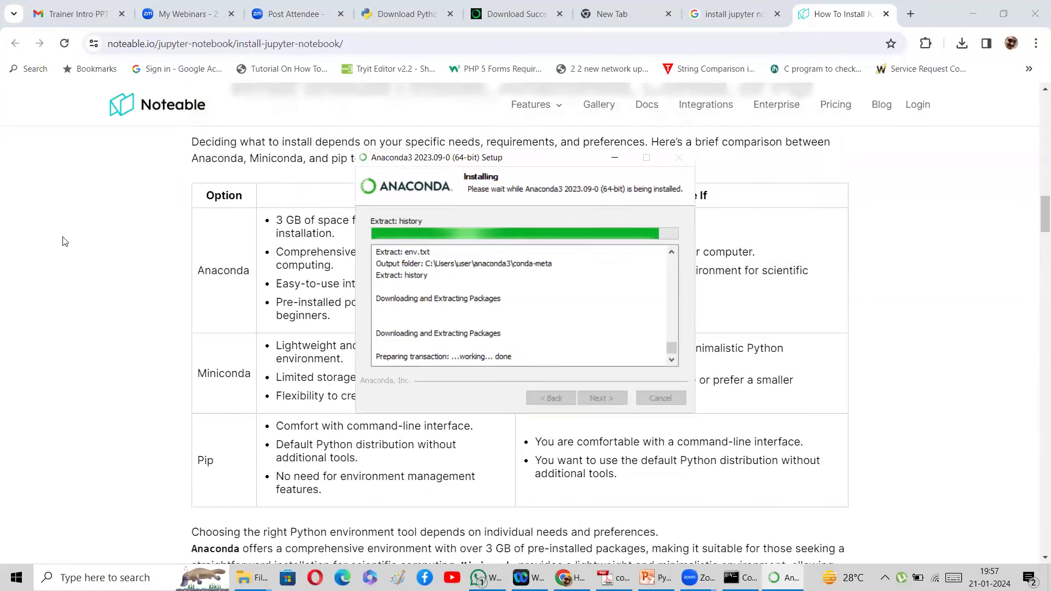
{"action": "scroll", "coordinate": [222, 301], "scroll_direction": "up", "scroll_amount": 1}
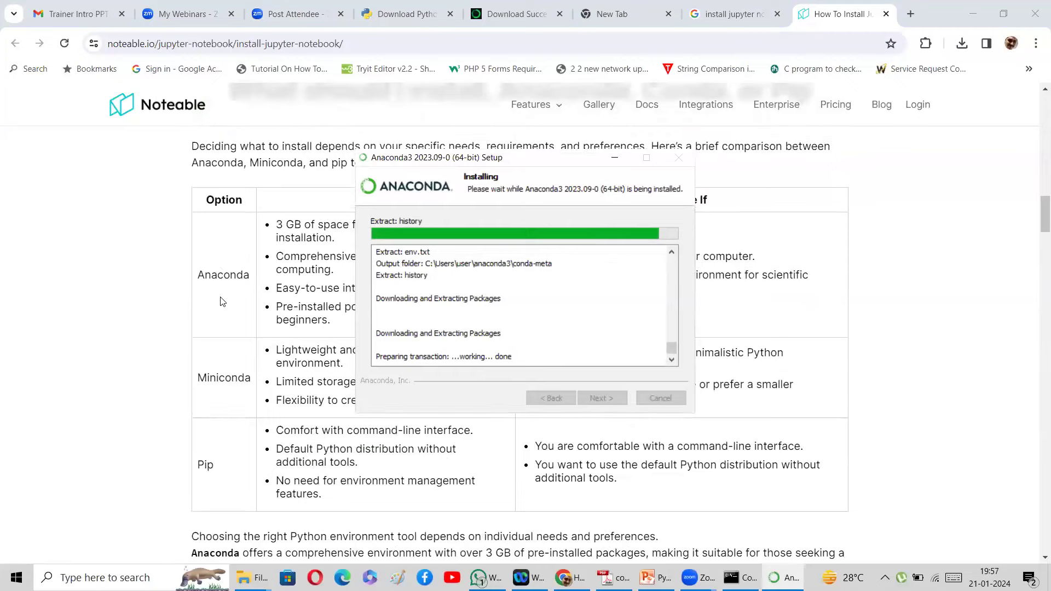
{"action": "scroll", "coordinate": [222, 302], "scroll_direction": "up", "scroll_amount": 10}
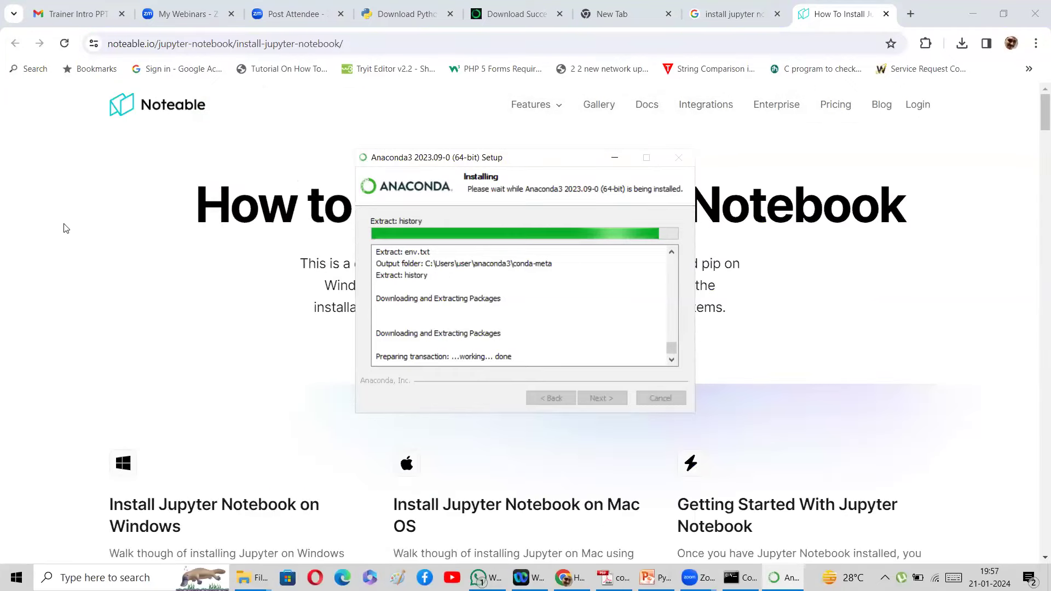
Check the Anaconda3 installer against the Noteable page again and view the guide's Windows, Mac OS and getting-started overview
{"action": "left_click", "coordinate": [320, 89]}
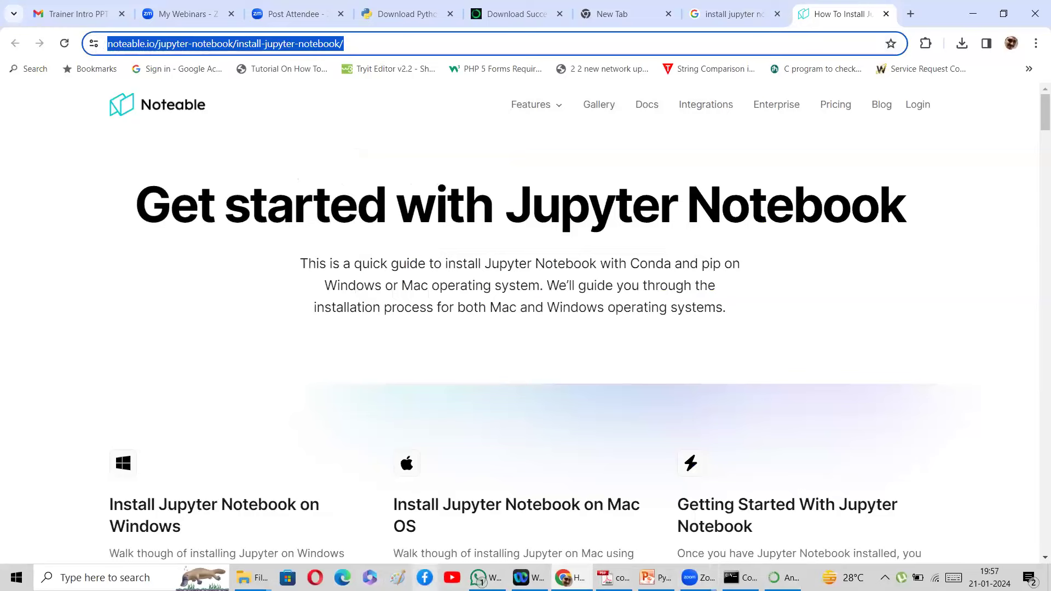
{"action": "left_click", "coordinate": [782, 578]}
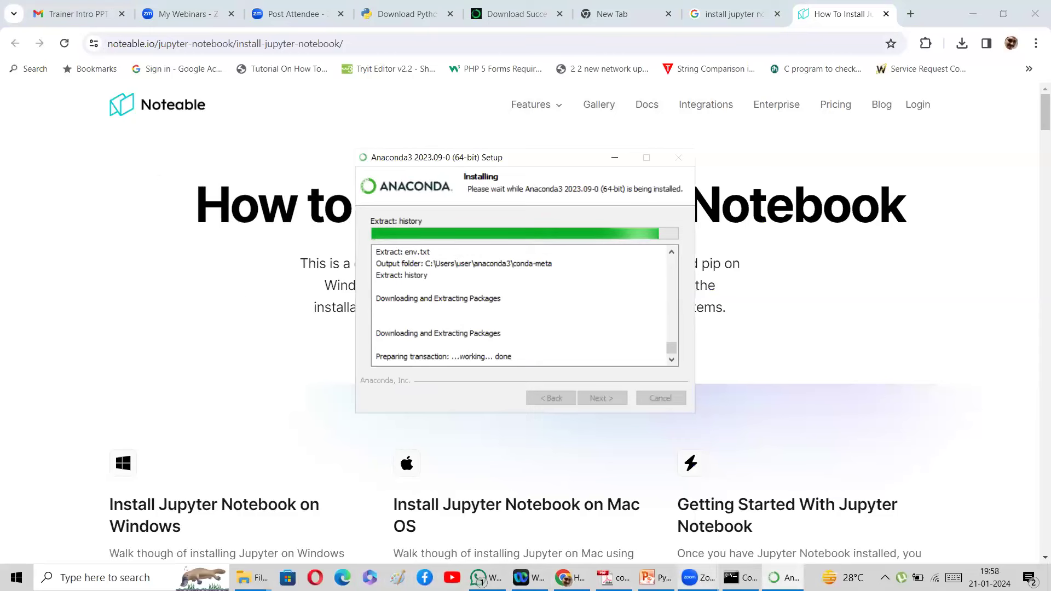
{"action": "mouse_move", "coordinate": [697, 577]}
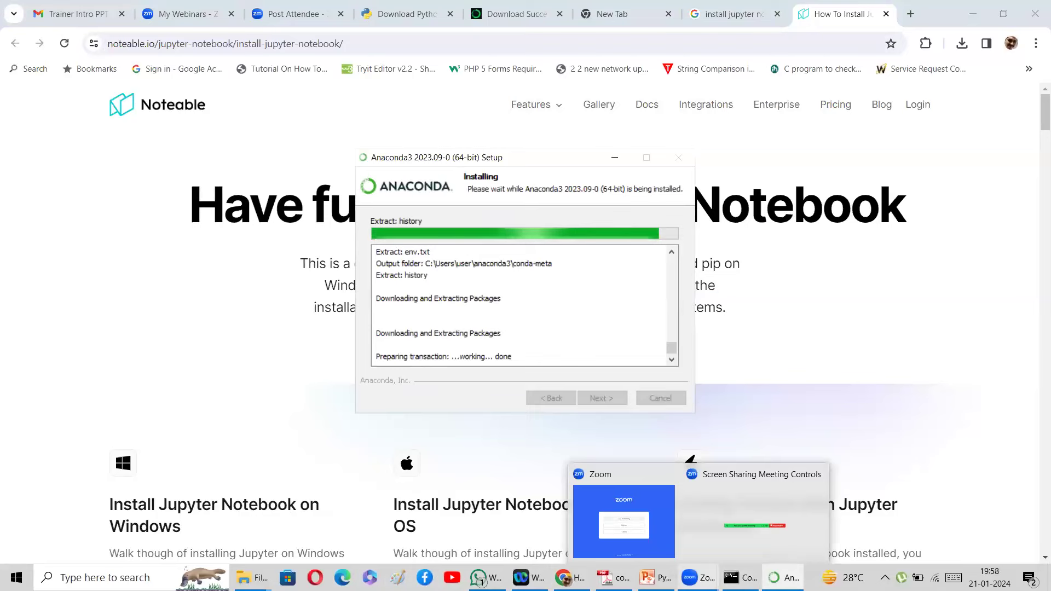
{"action": "left_click", "coordinate": [571, 577]}
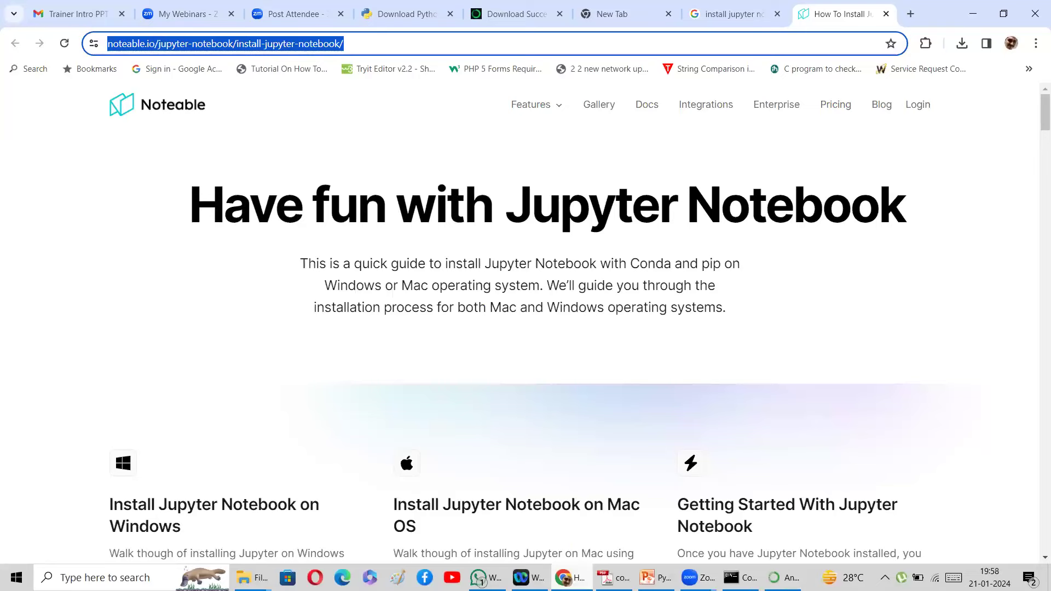
{"action": "scroll", "coordinate": [525, 455], "scroll_direction": "down", "scroll_amount": 5}
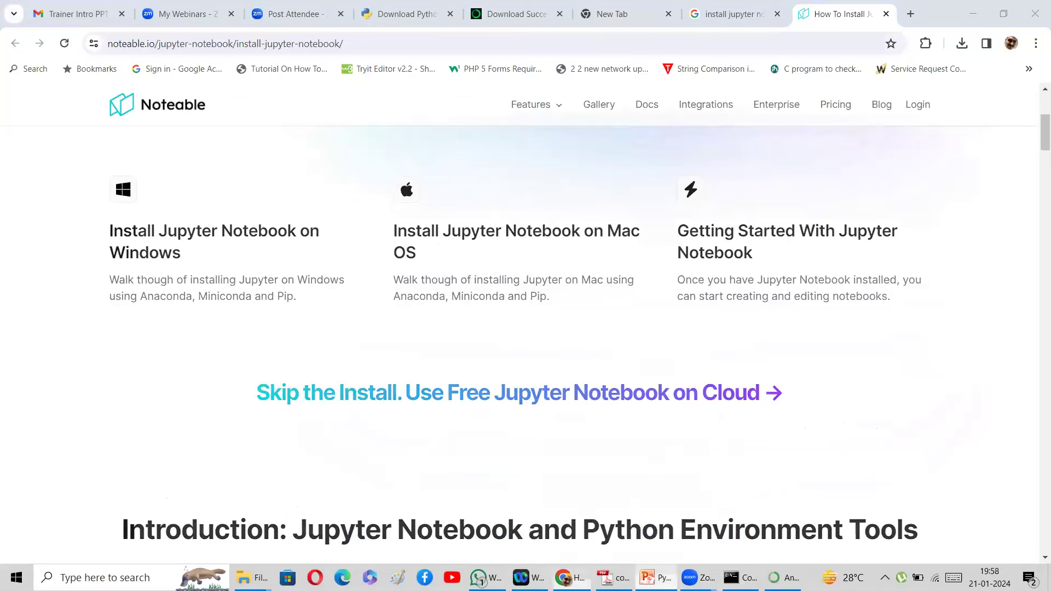
Switch to PowerPoint to view the "Installation of Python" slide, and bring the Anaconda3 installer back to the front to check its progress
{"action": "left_click", "coordinate": [654, 577]}
{"action": "left_click", "coordinate": [926, 410]}
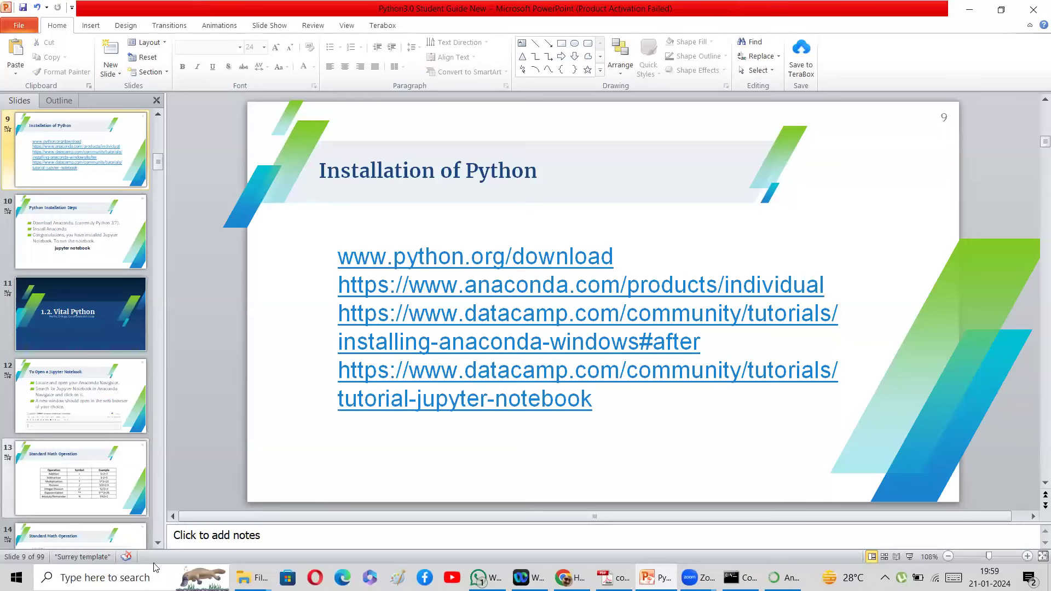
{"action": "key", "text": "super"}
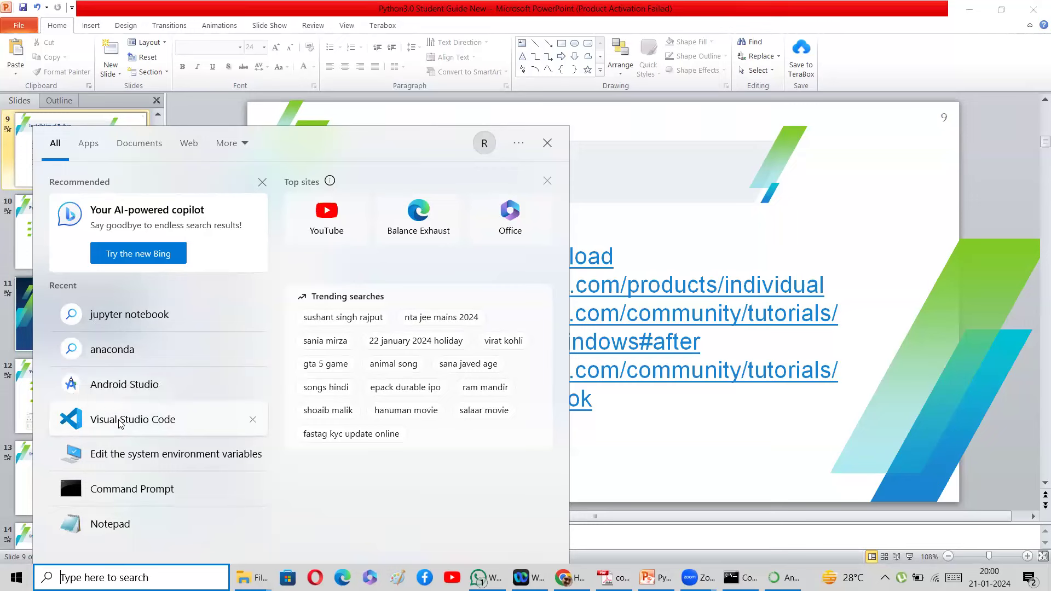
{"action": "left_click", "coordinate": [902, 276]}
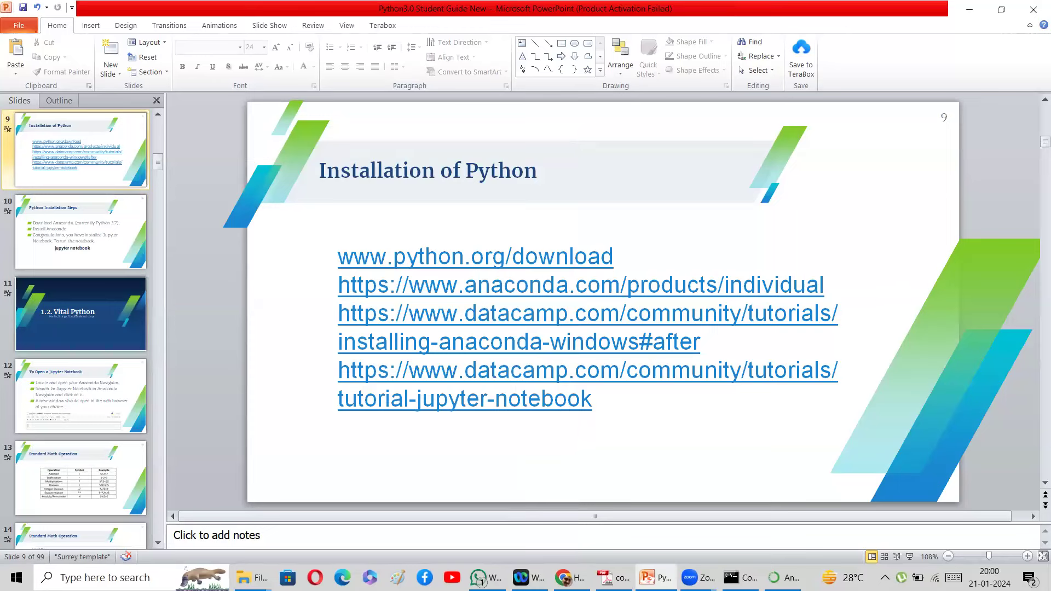
{"action": "key", "text": "alt+Tab"}
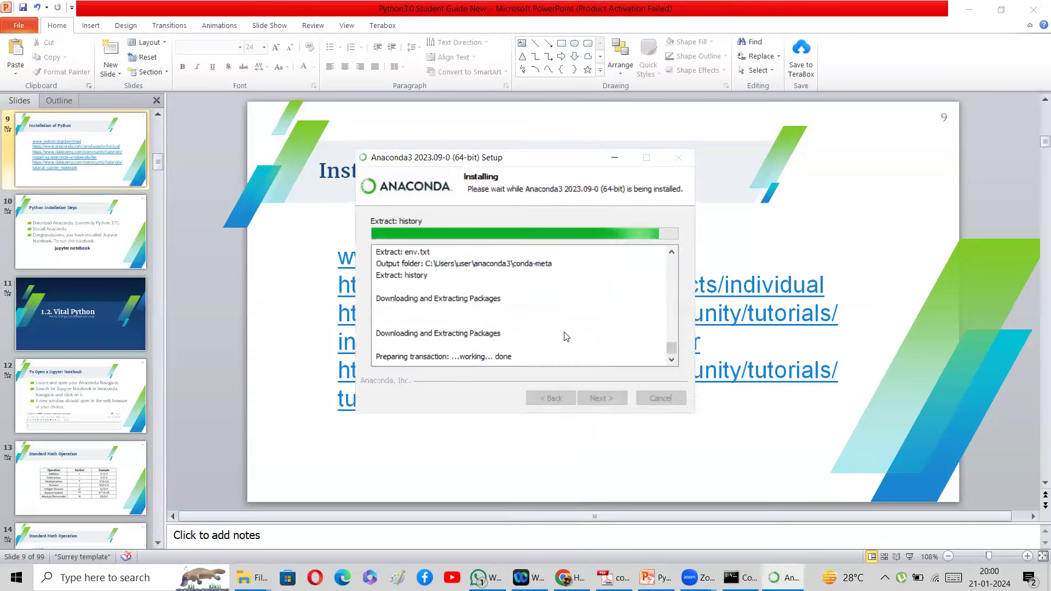